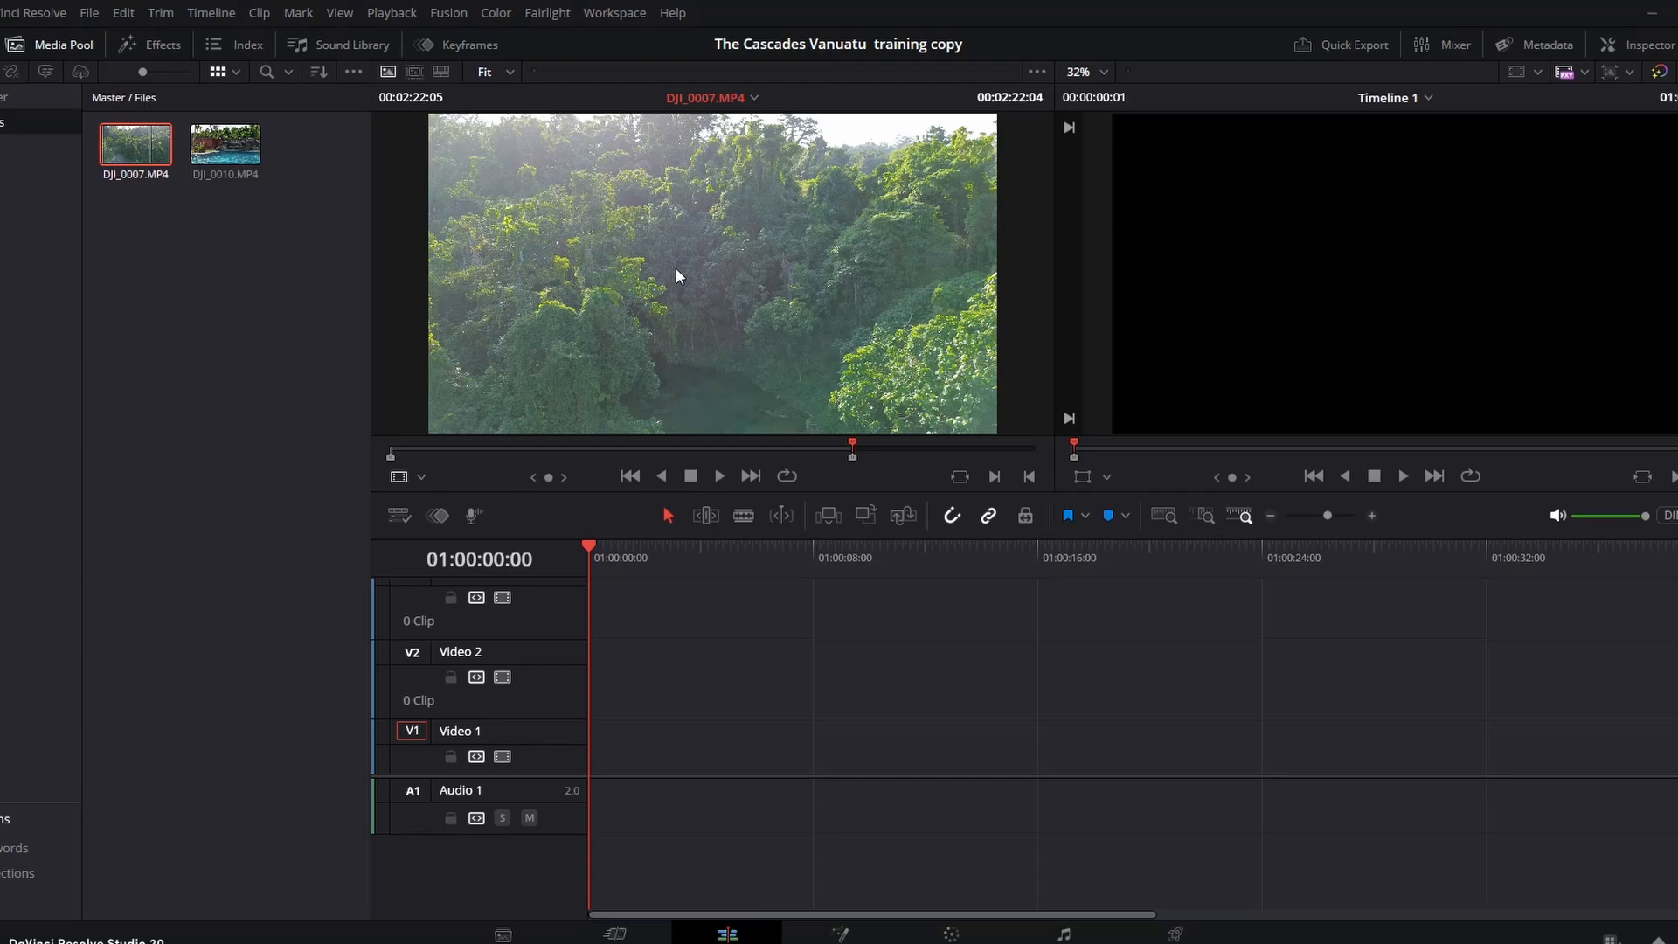
# Place the marked range of DJI_0007.MP4 at the start of Timeline 1 with an Overwrite edit
pyautogui.moveTo(675, 268); pyautogui.dragTo(1398, 262)
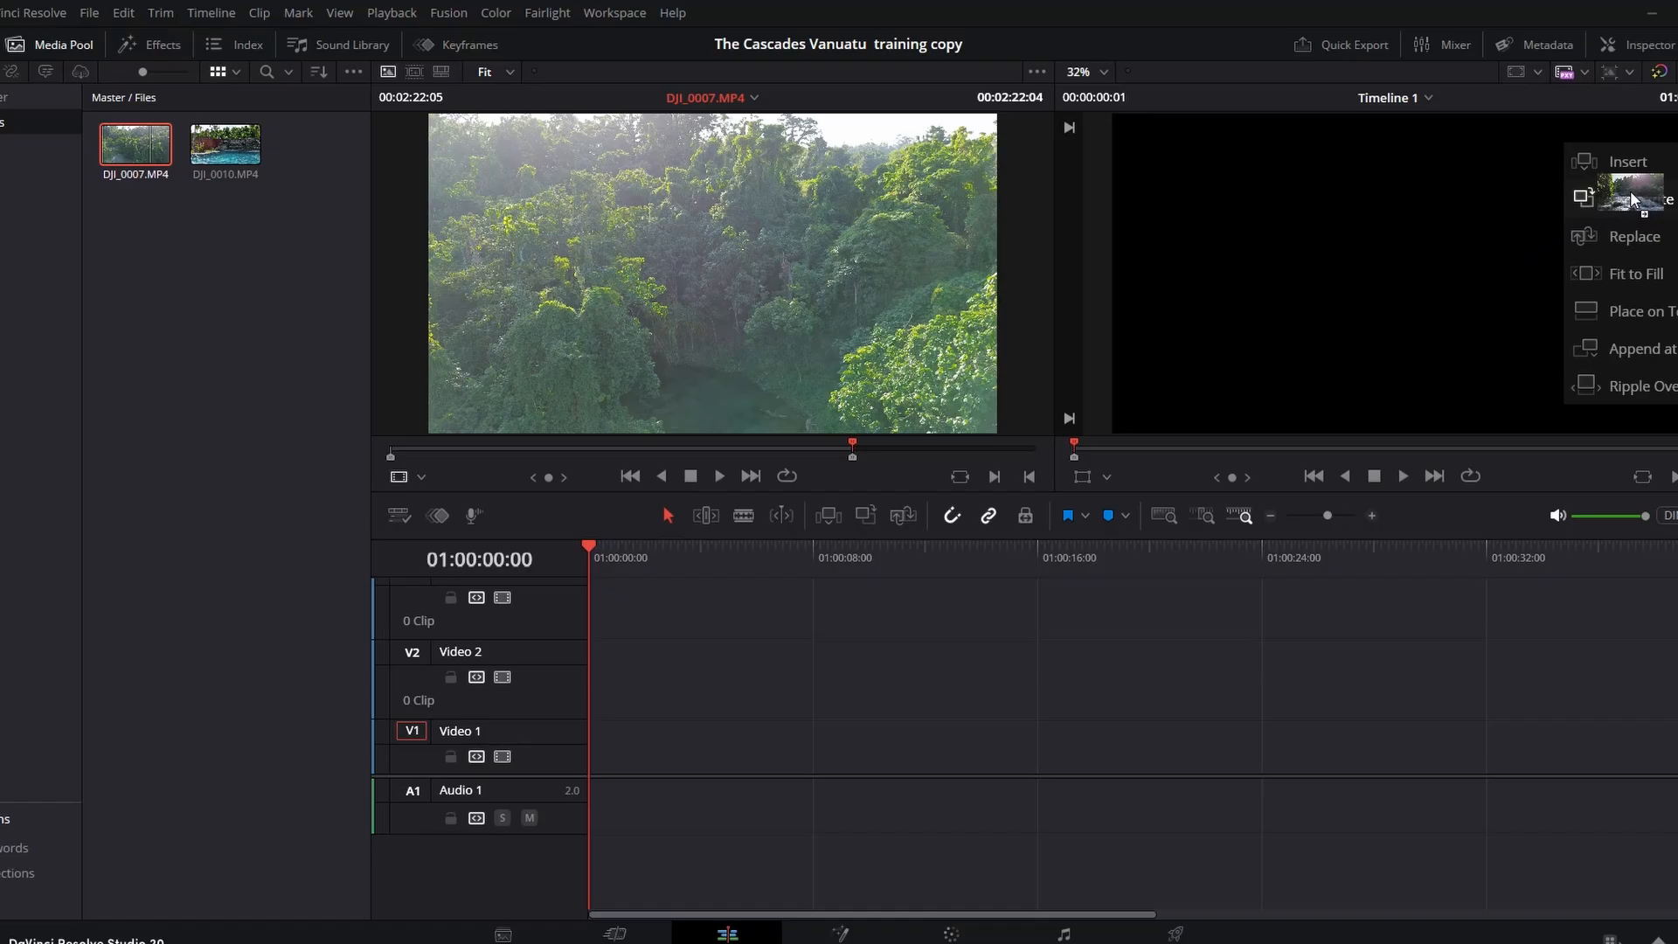
pyautogui.moveTo(1629, 191); pyautogui.dragTo(1629, 190)
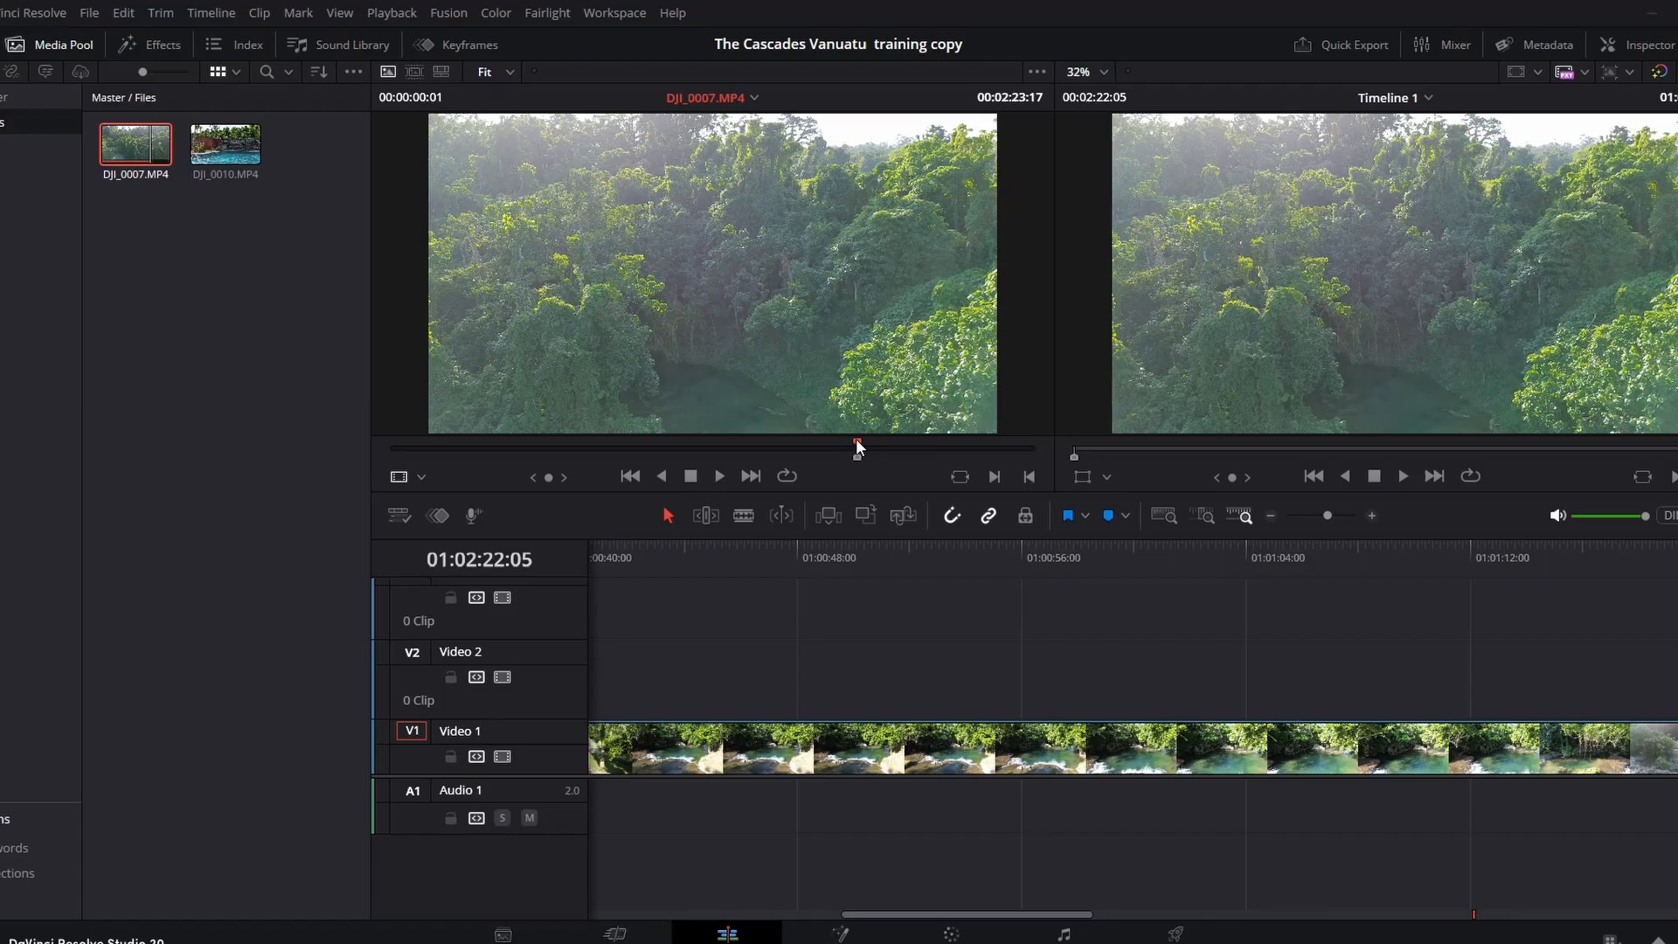
# Mark a second range of DJI_0007.MP4 from about 00:02:23:26 to 00:02:55:05 and append it at the end of the timeline
pyautogui.moveTo(857, 440); pyautogui.dragTo(859, 440)
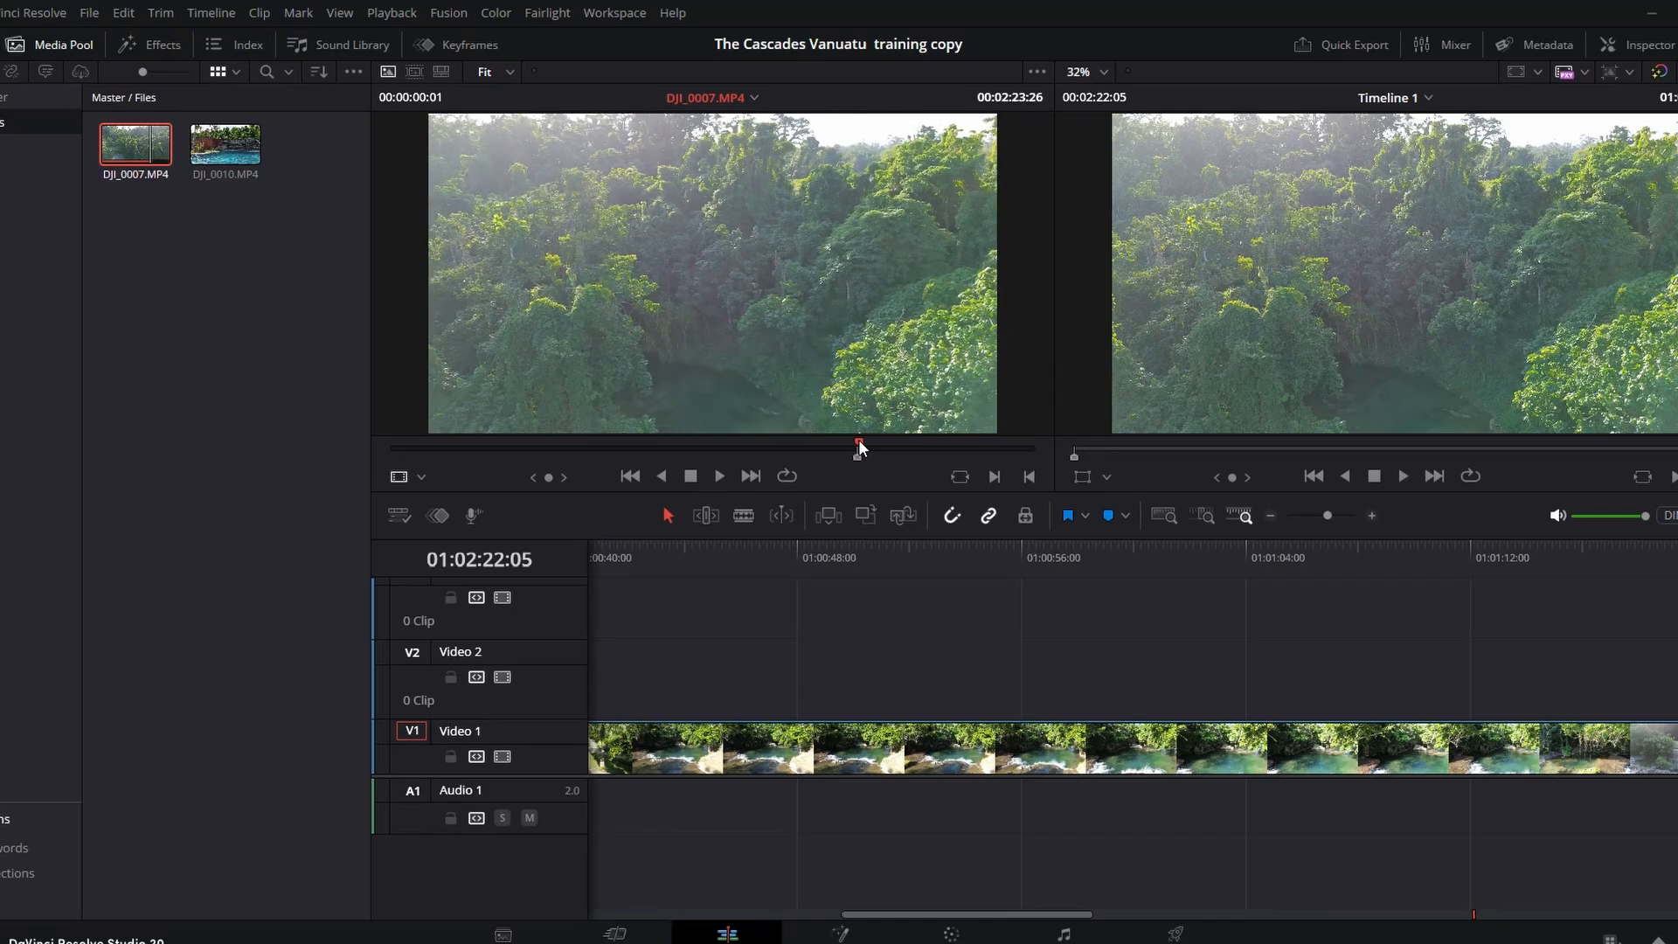
pyautogui.hotkey('alt', 'o')
pyautogui.moveTo(859, 438); pyautogui.dragTo(963, 449)
pyautogui.press('o')
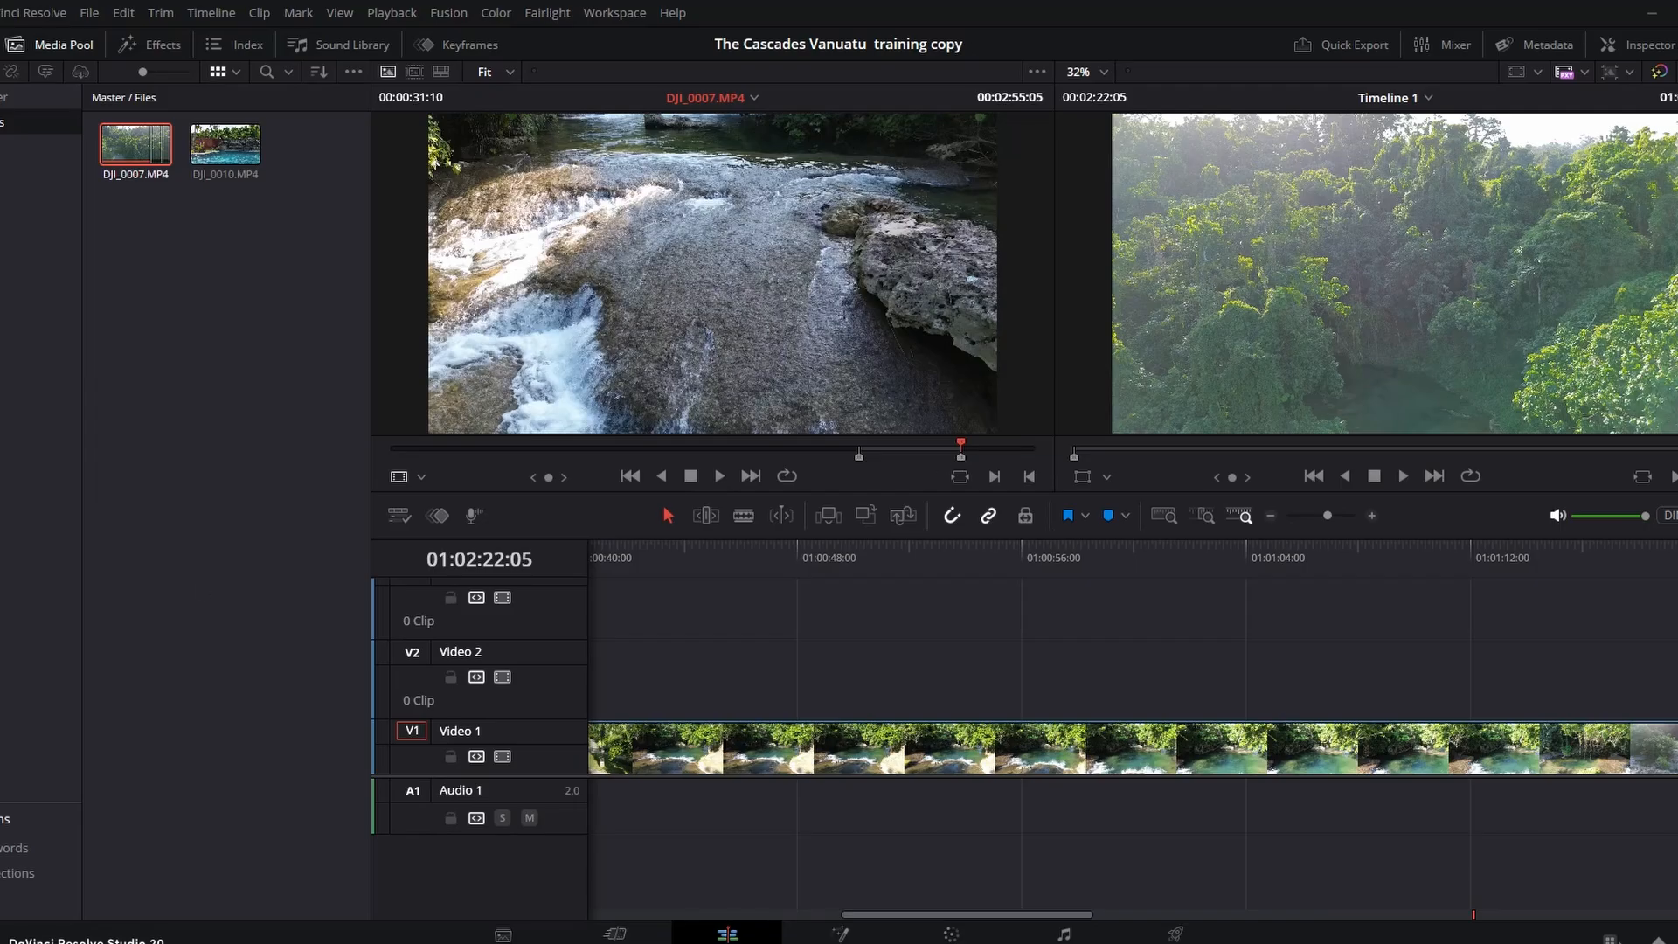
pyautogui.moveTo(752, 278); pyautogui.dragTo(1434, 287)
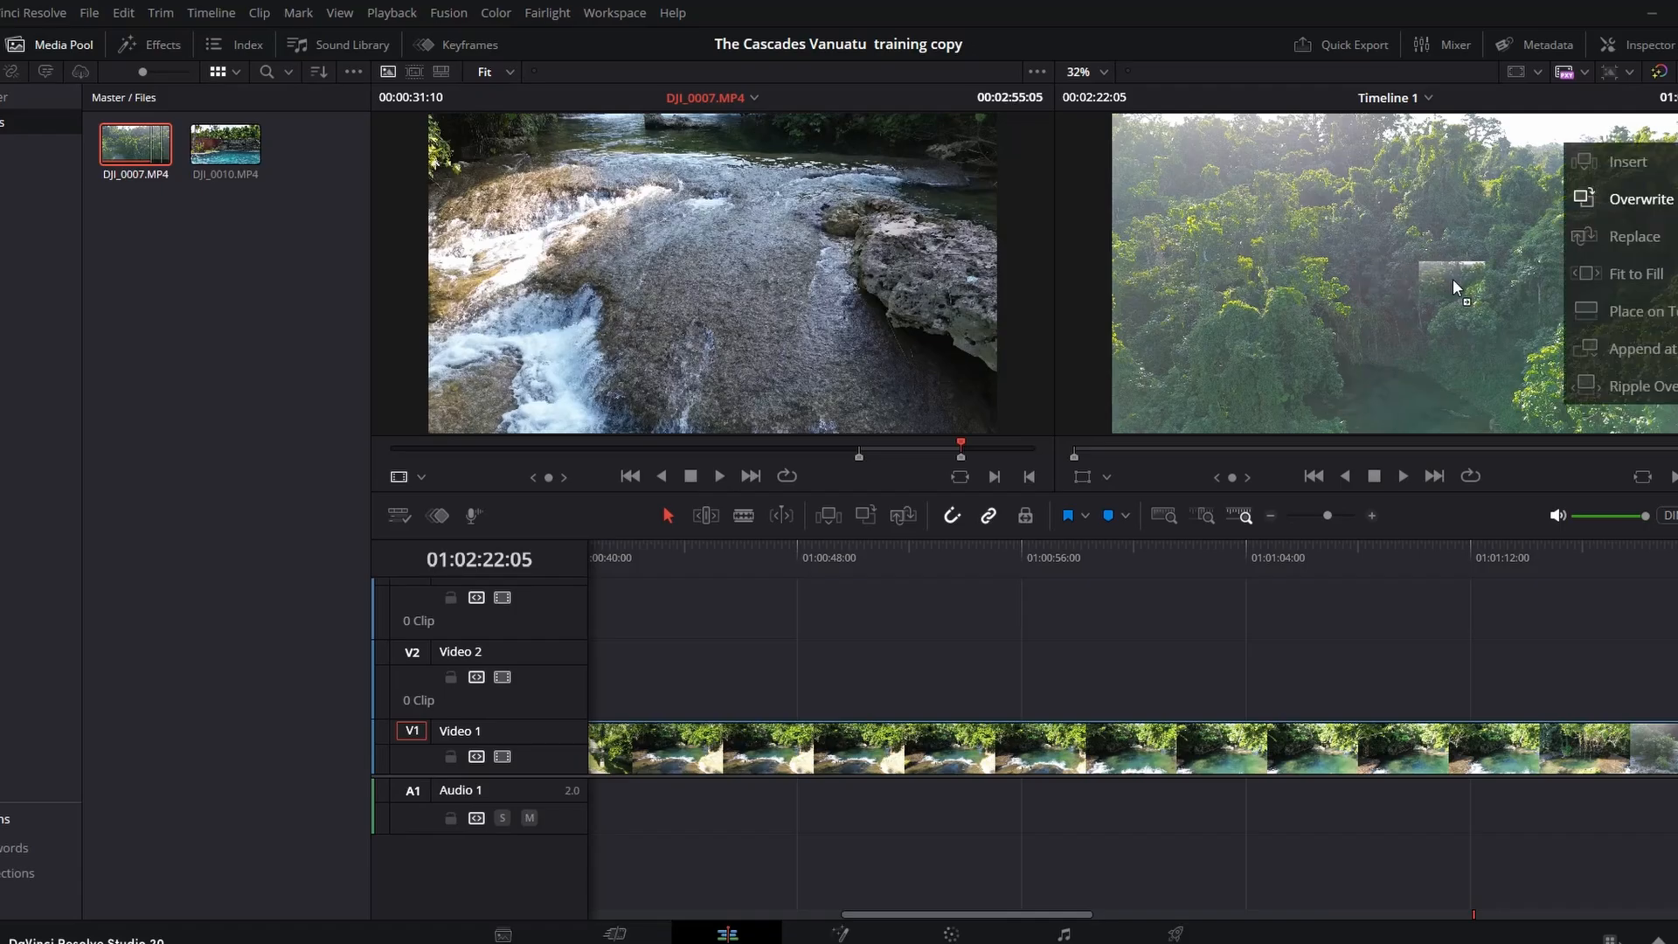
pyautogui.moveTo(1462, 277); pyautogui.dragTo(1643, 357)
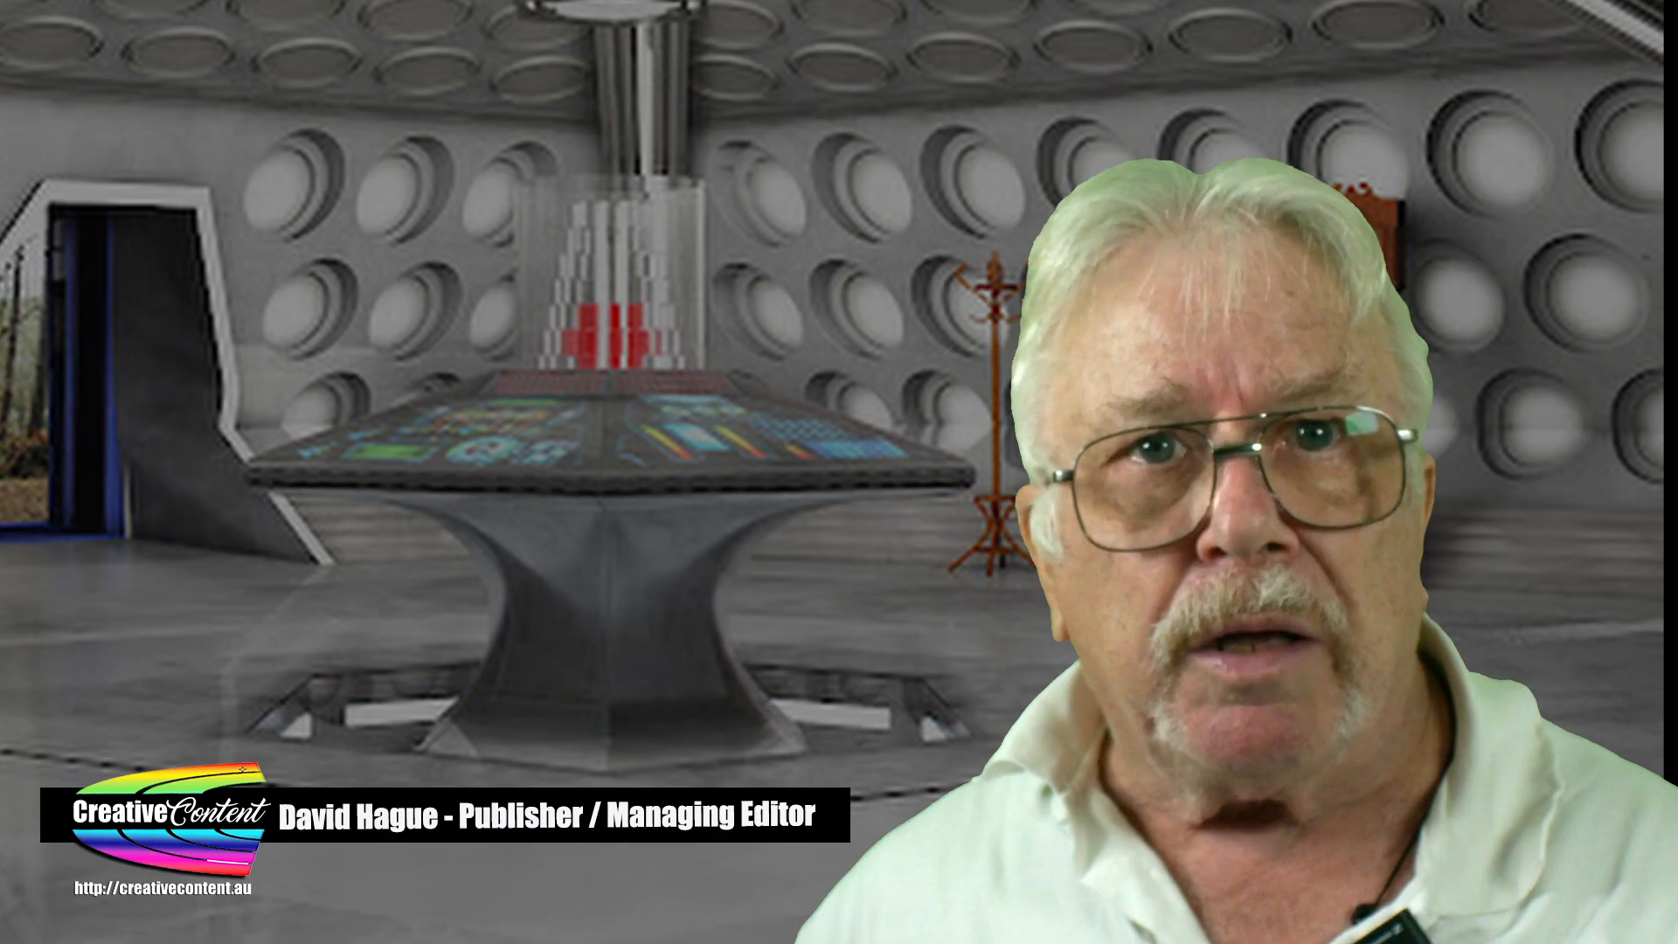
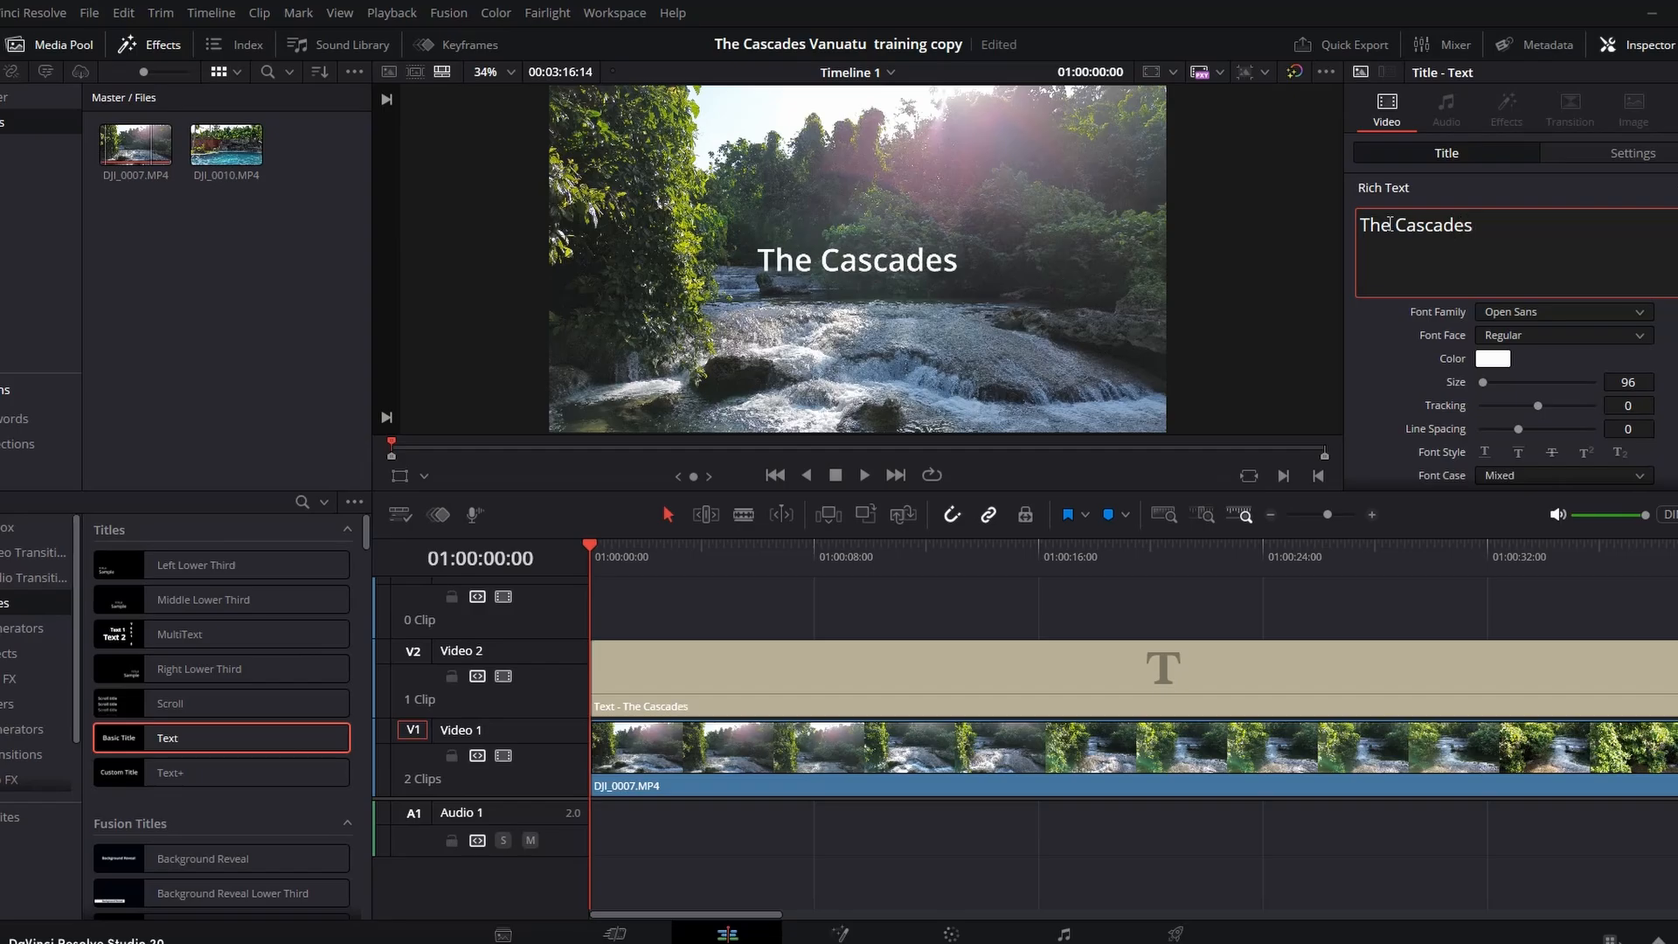
# Add a second line reading "Efate Island, Vanuatu" below "The Cascades" in the title
pyautogui.press('Return')
pyautogui.write('Efate Island')
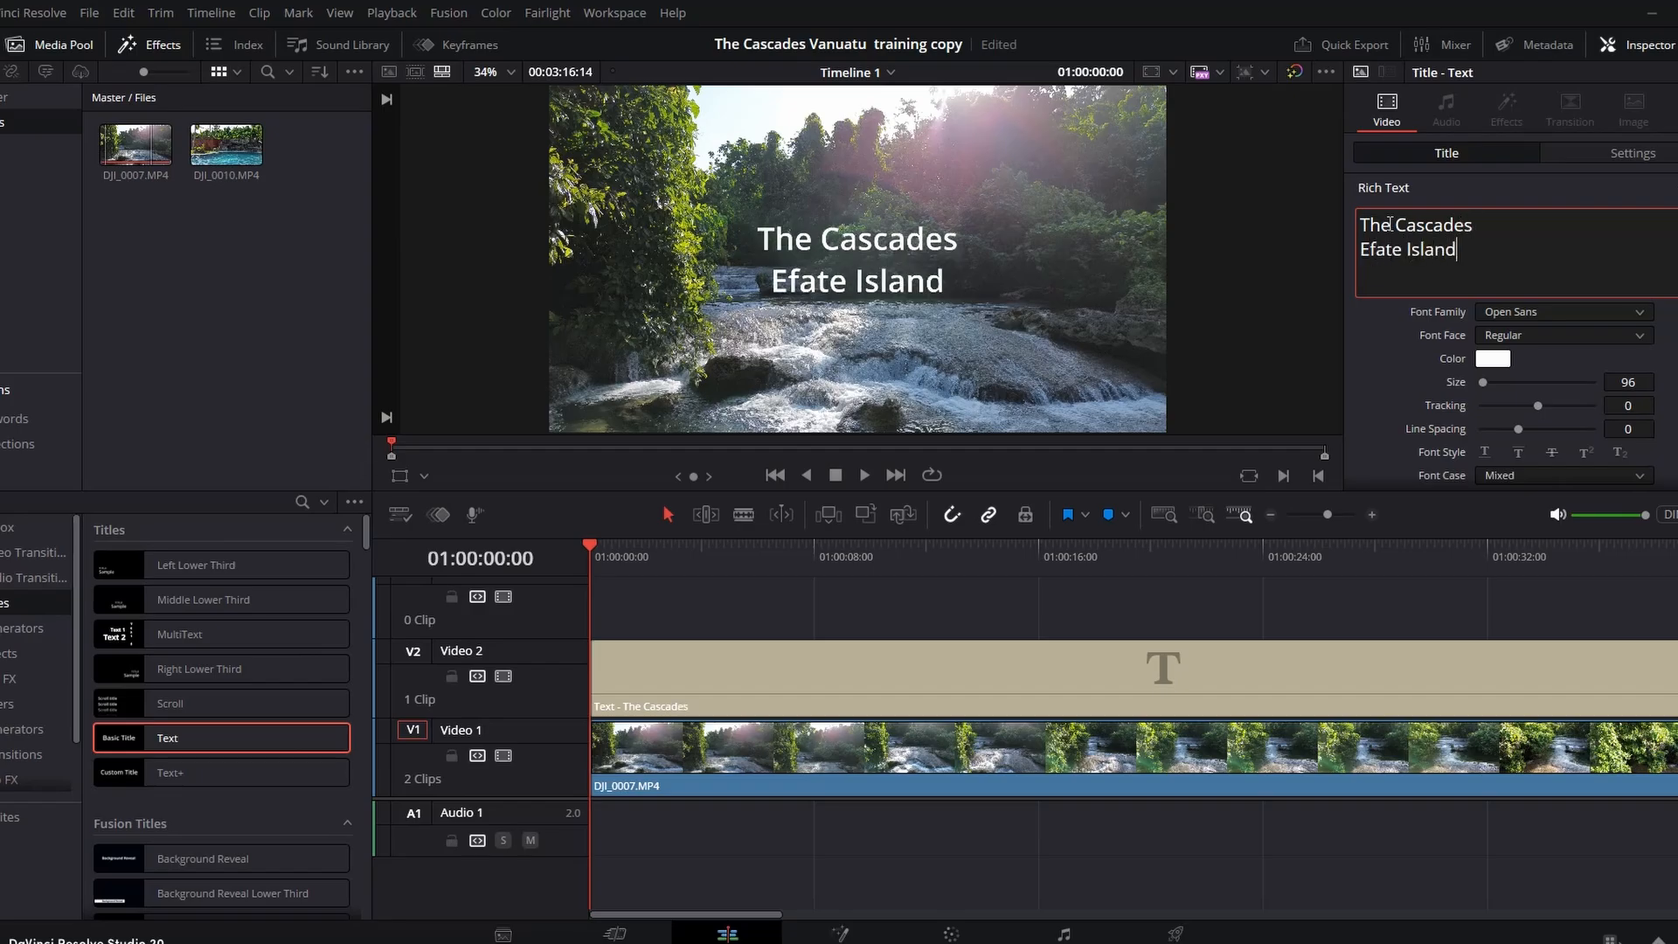
pyautogui.write(', Vanuatu')
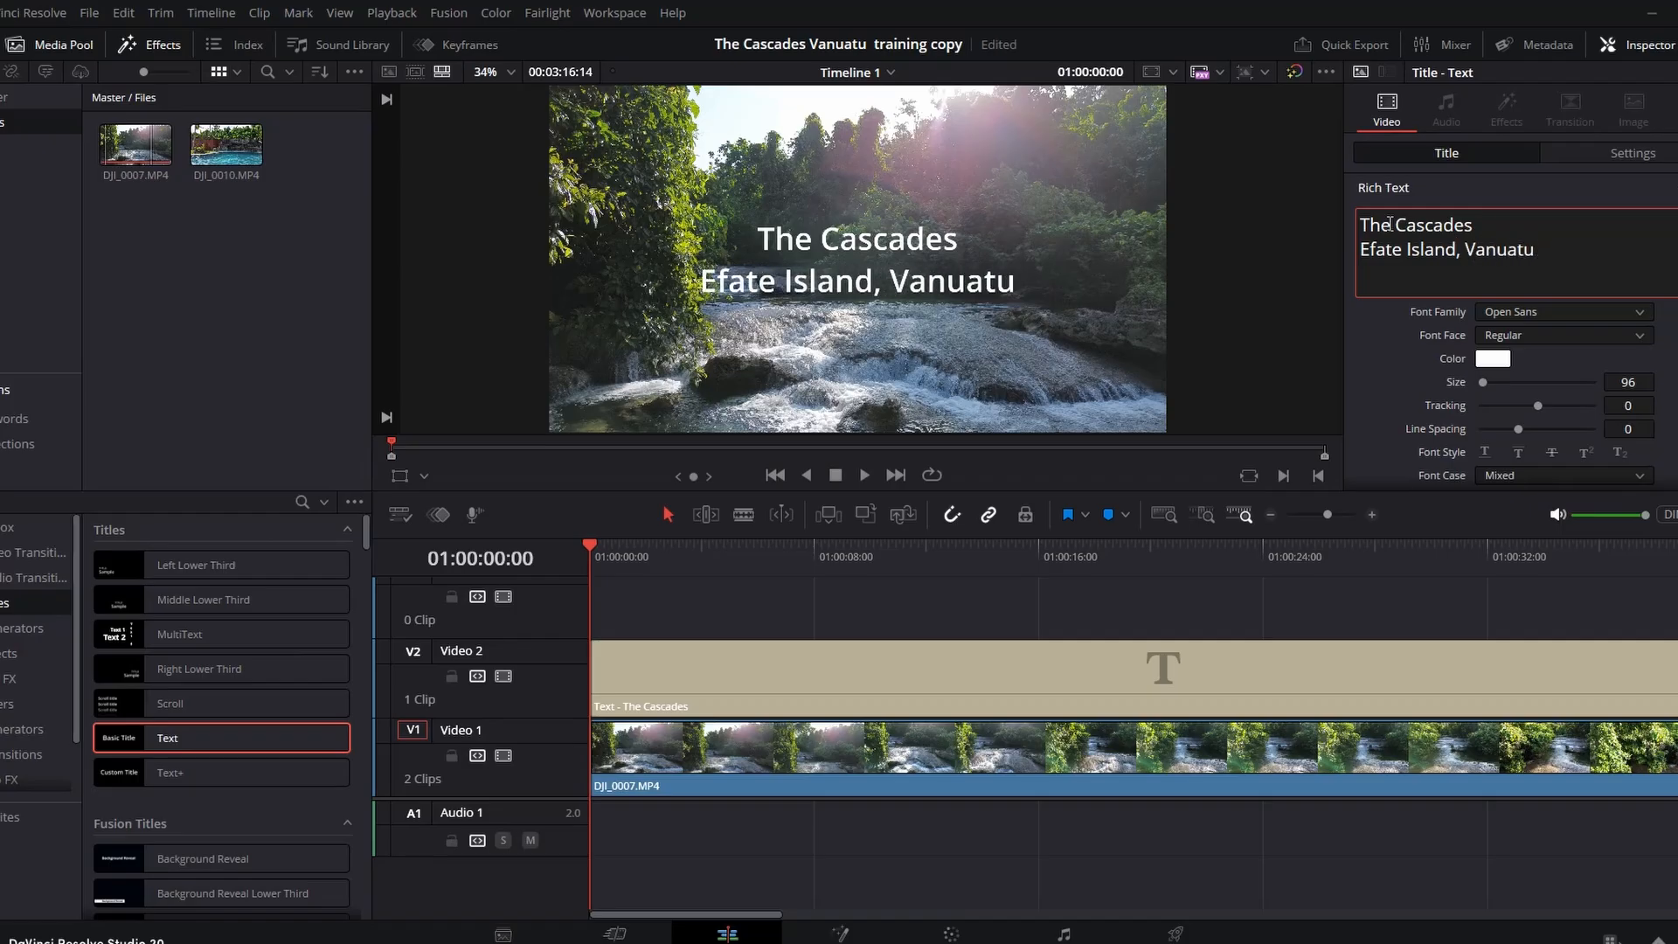
# Change the font family of both title lines to Impact
pyautogui.moveTo(1533, 252); pyautogui.dragTo(1336, 225)
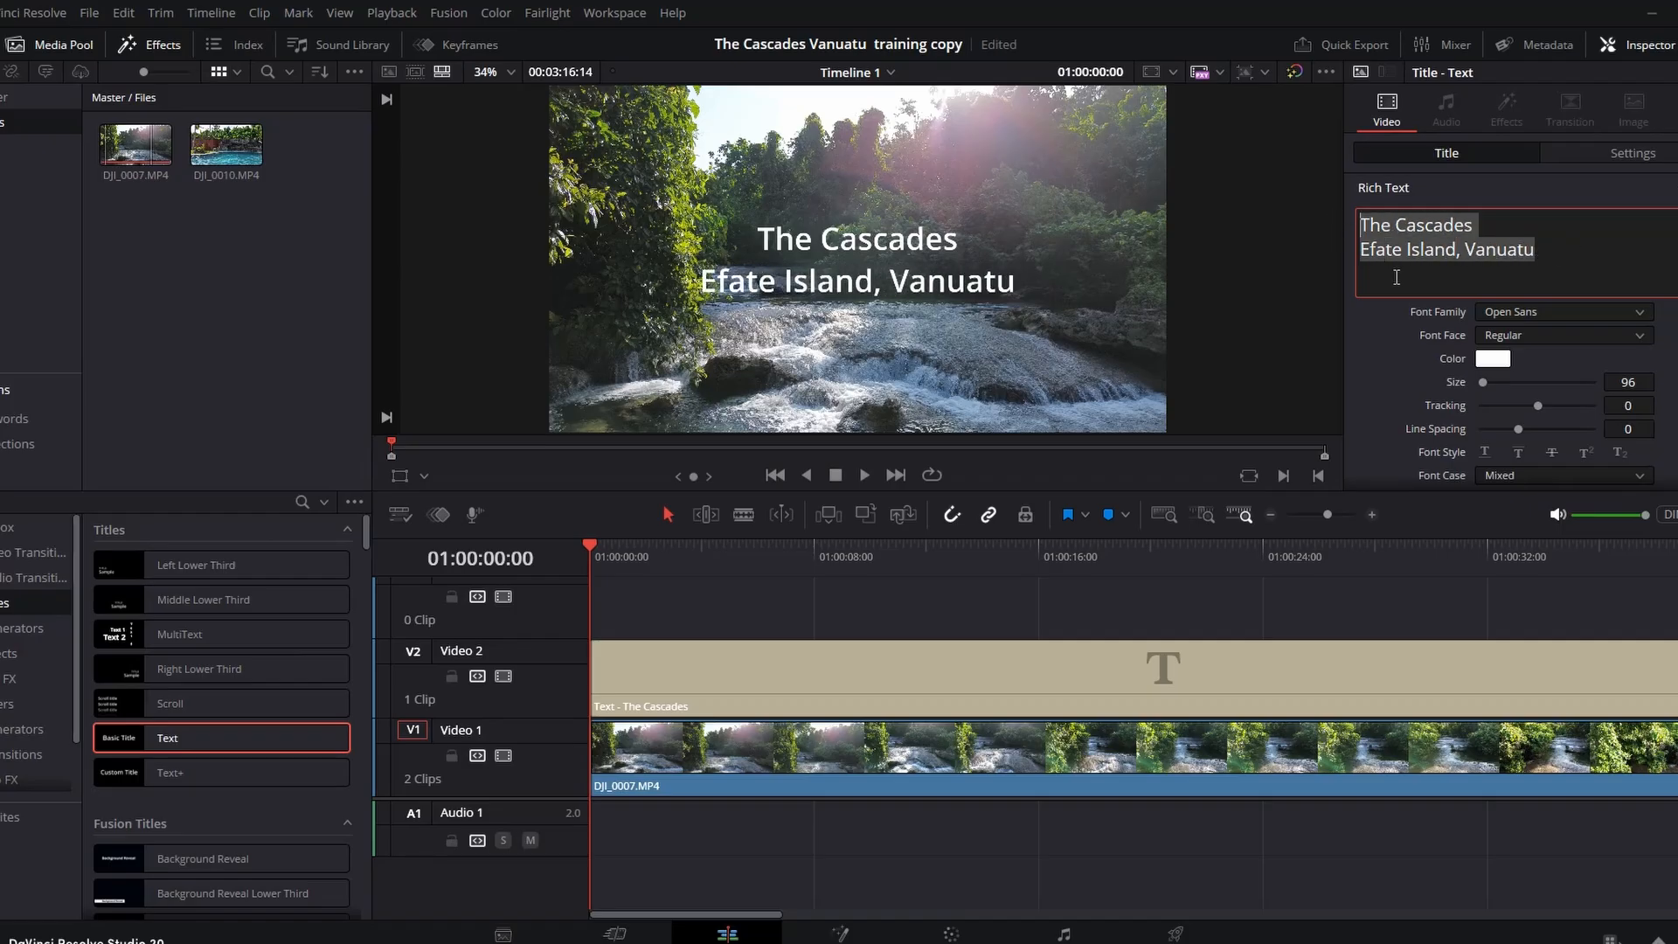
pyautogui.click(1640, 313)
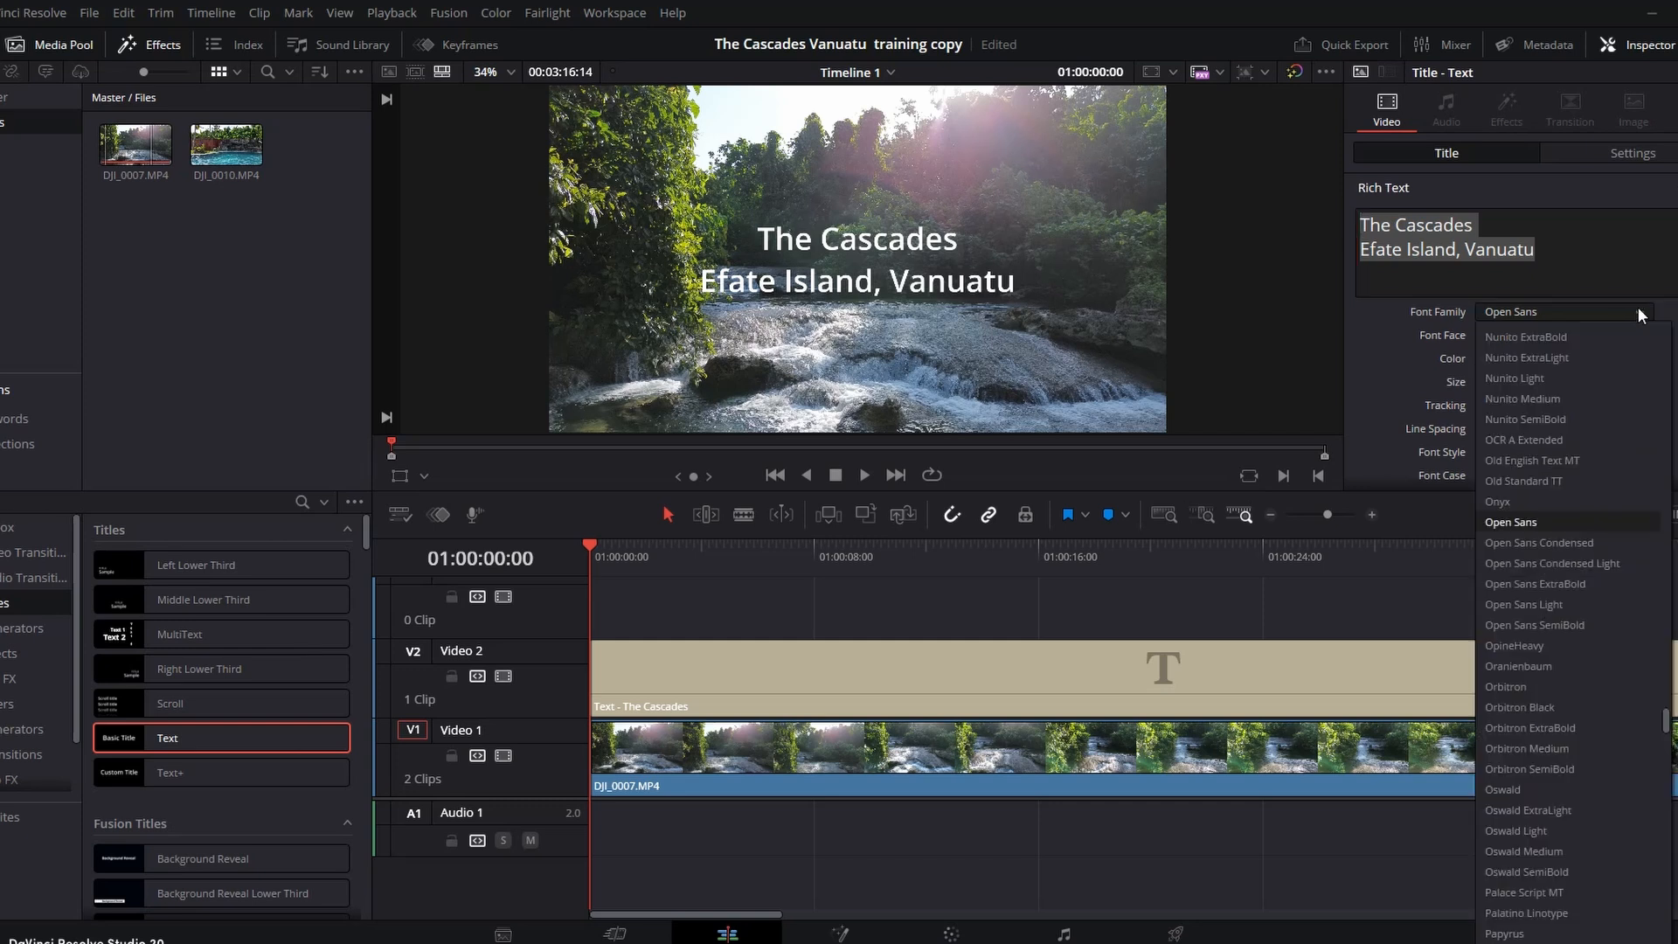
pyautogui.scroll(10, 1565, 524)
pyautogui.click(1500, 459)
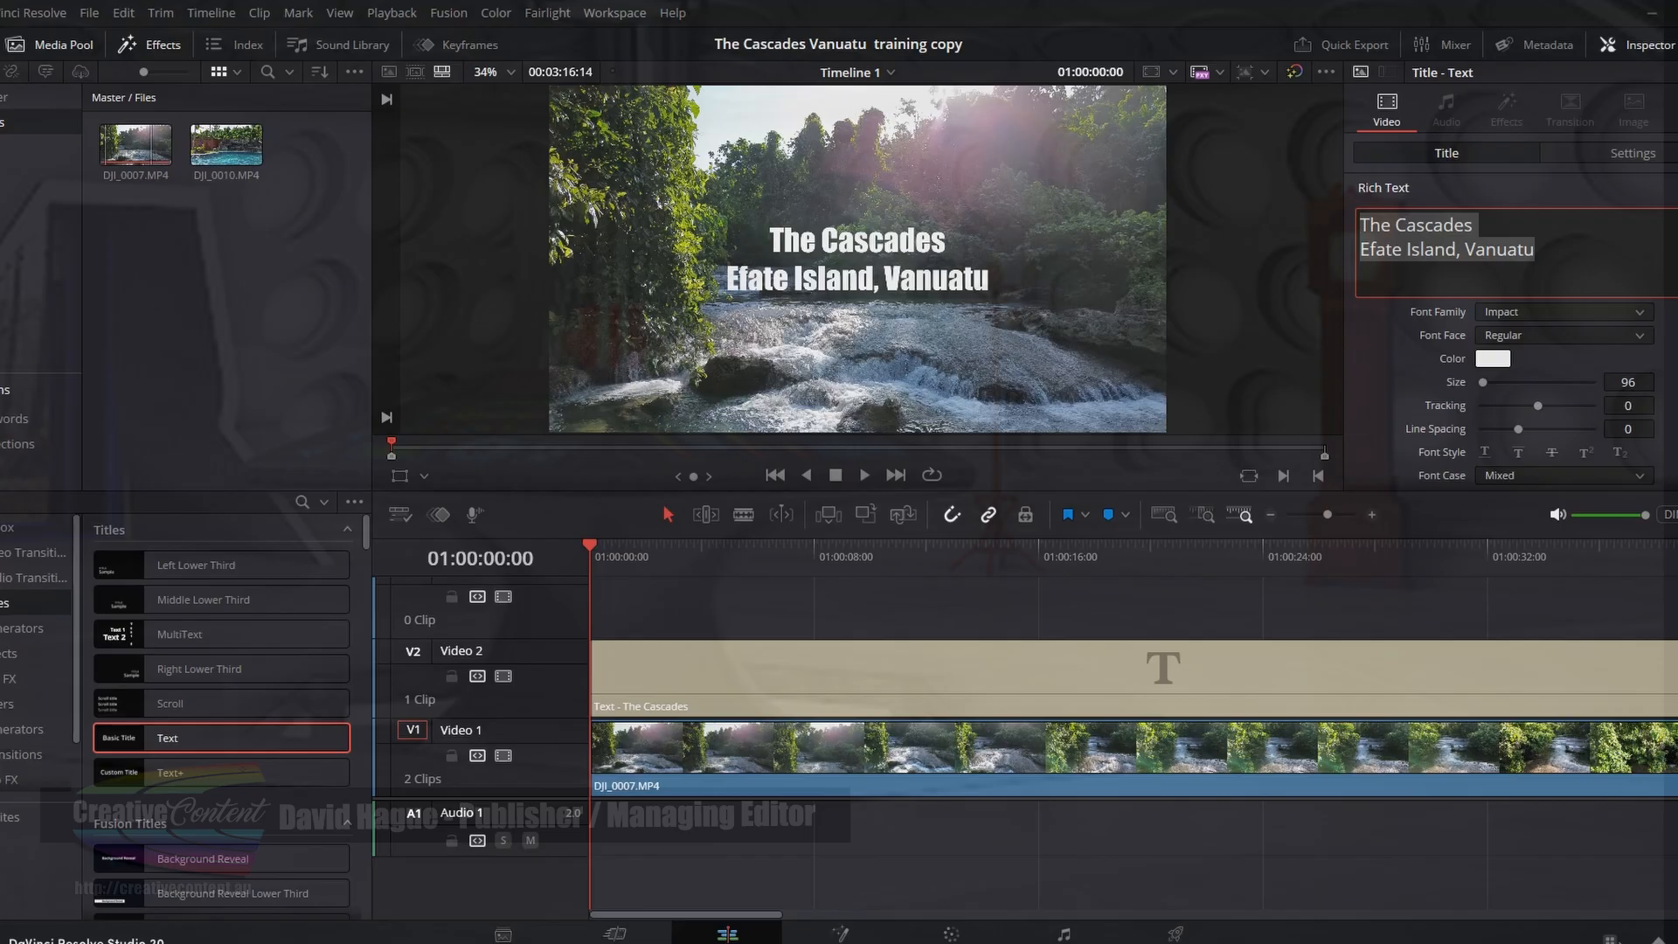
# Offset the title's drop shadow horizontally and vertically from the text
pyautogui.scroll(-15, 1407, 280)
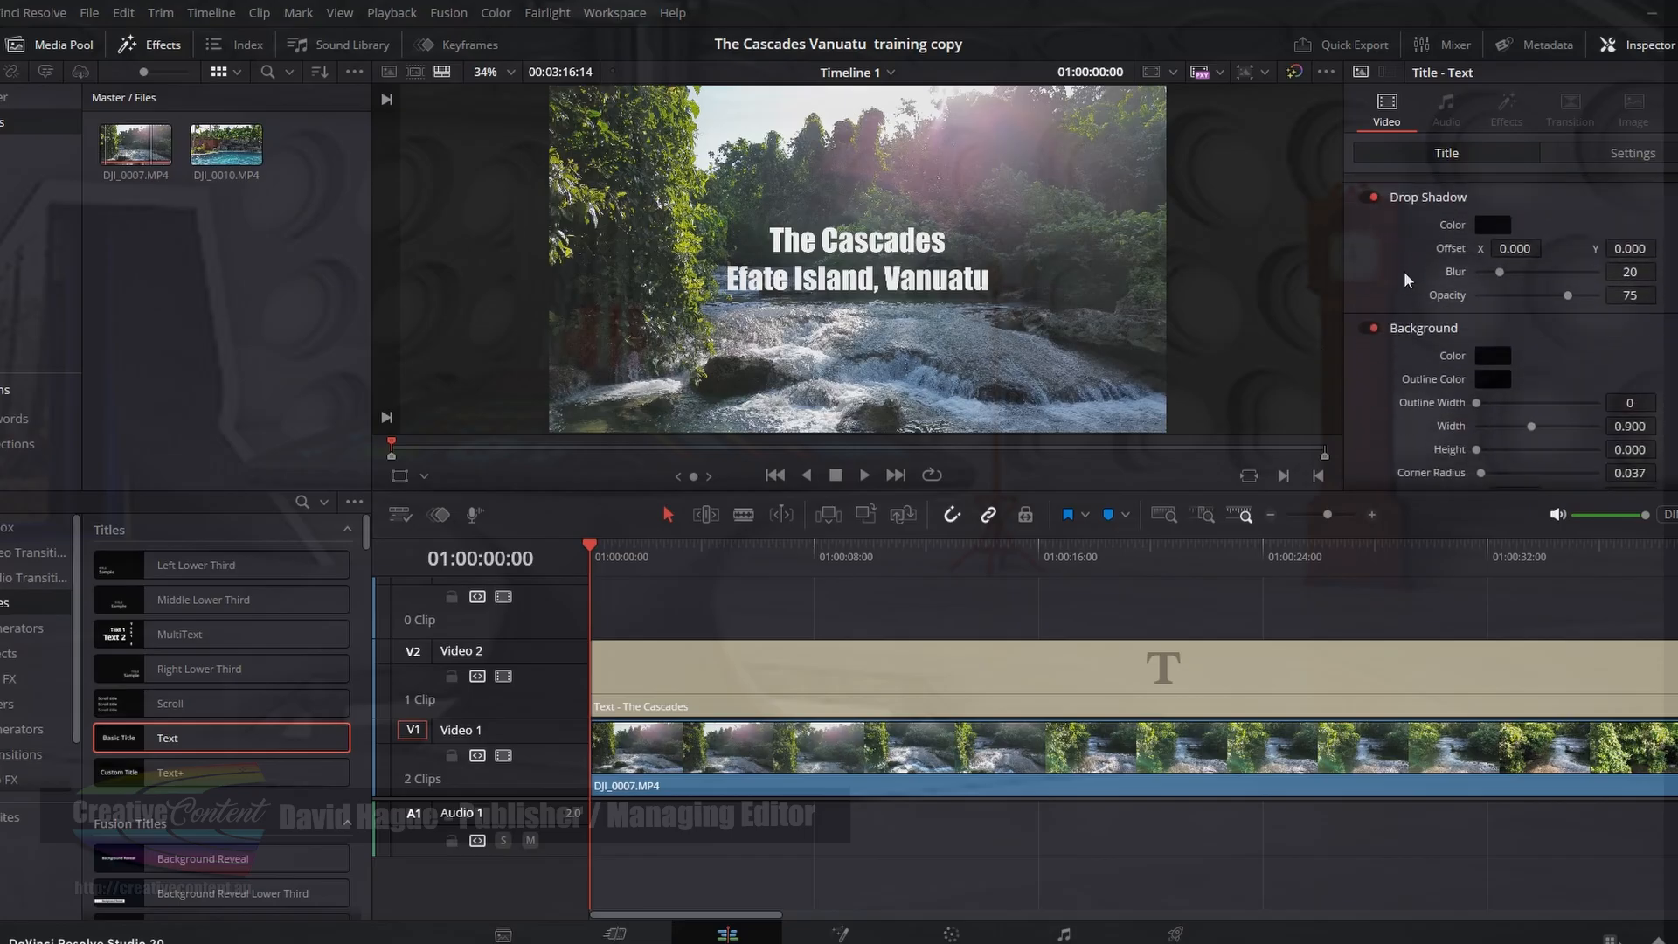
pyautogui.moveTo(1500, 272)
pyautogui.mouseDown()
pyautogui.moveTo(1475, 272)
pyautogui.moveTo(1523, 249)
pyautogui.mouseUp()
pyautogui.moveTo(1630, 248); pyautogui.dragTo(1642, 248)
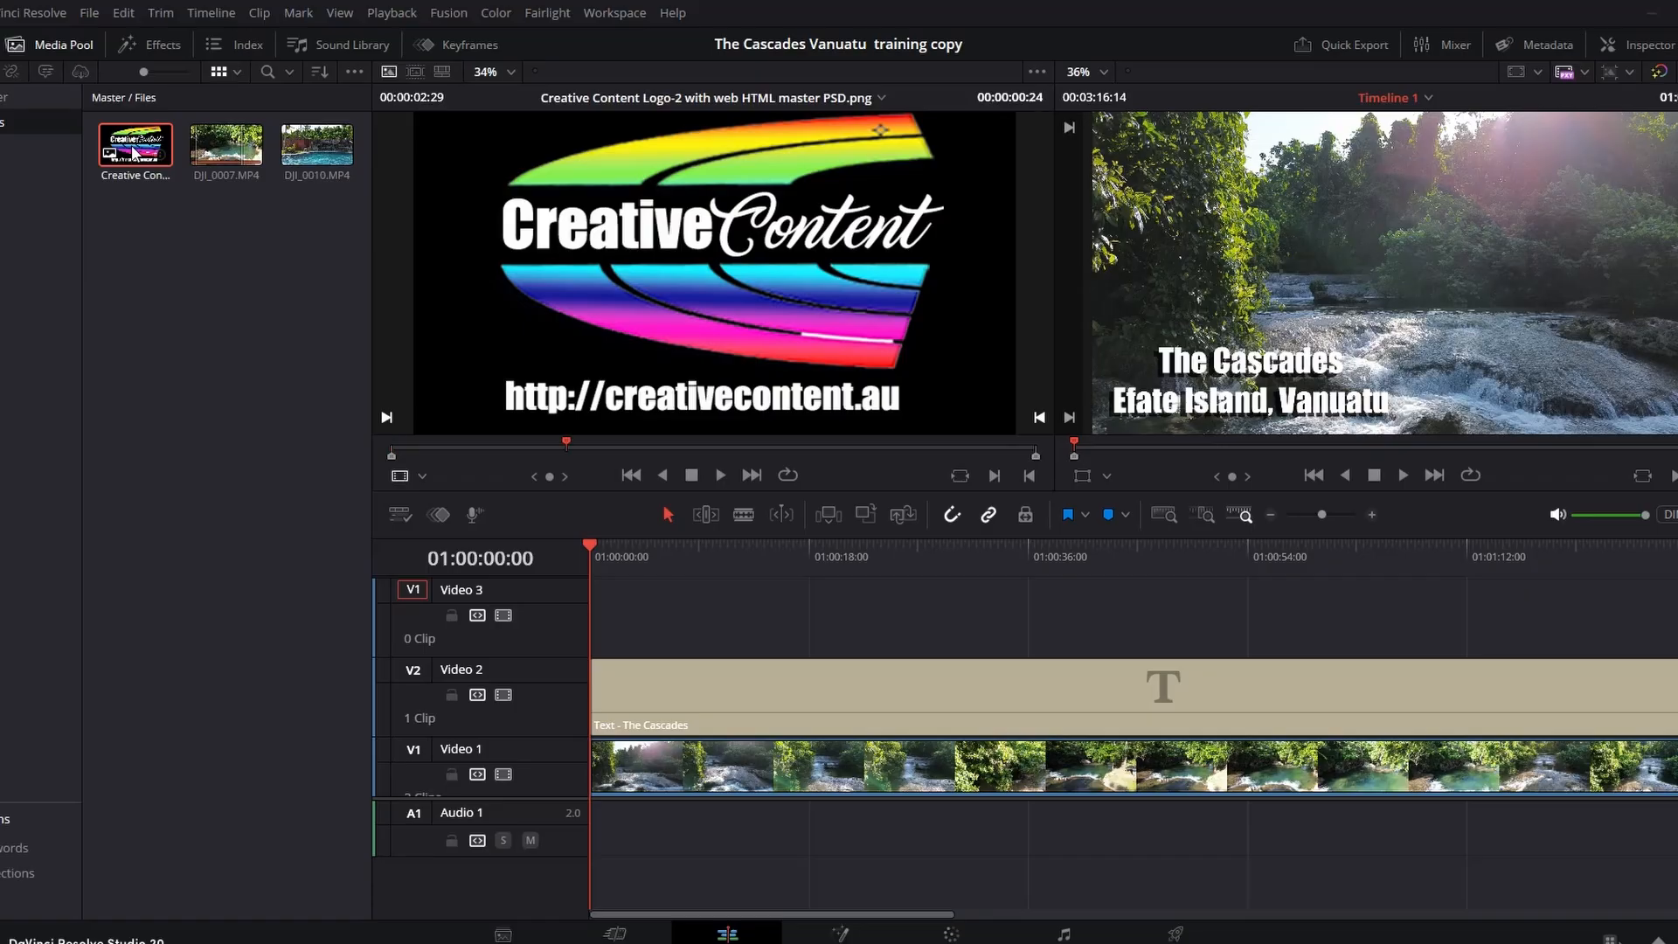
# Place the Creative Content logo image on Video 3 above the title, spanning to the end of the clips below
pyautogui.moveTo(134, 153); pyautogui.dragTo(783, 532)
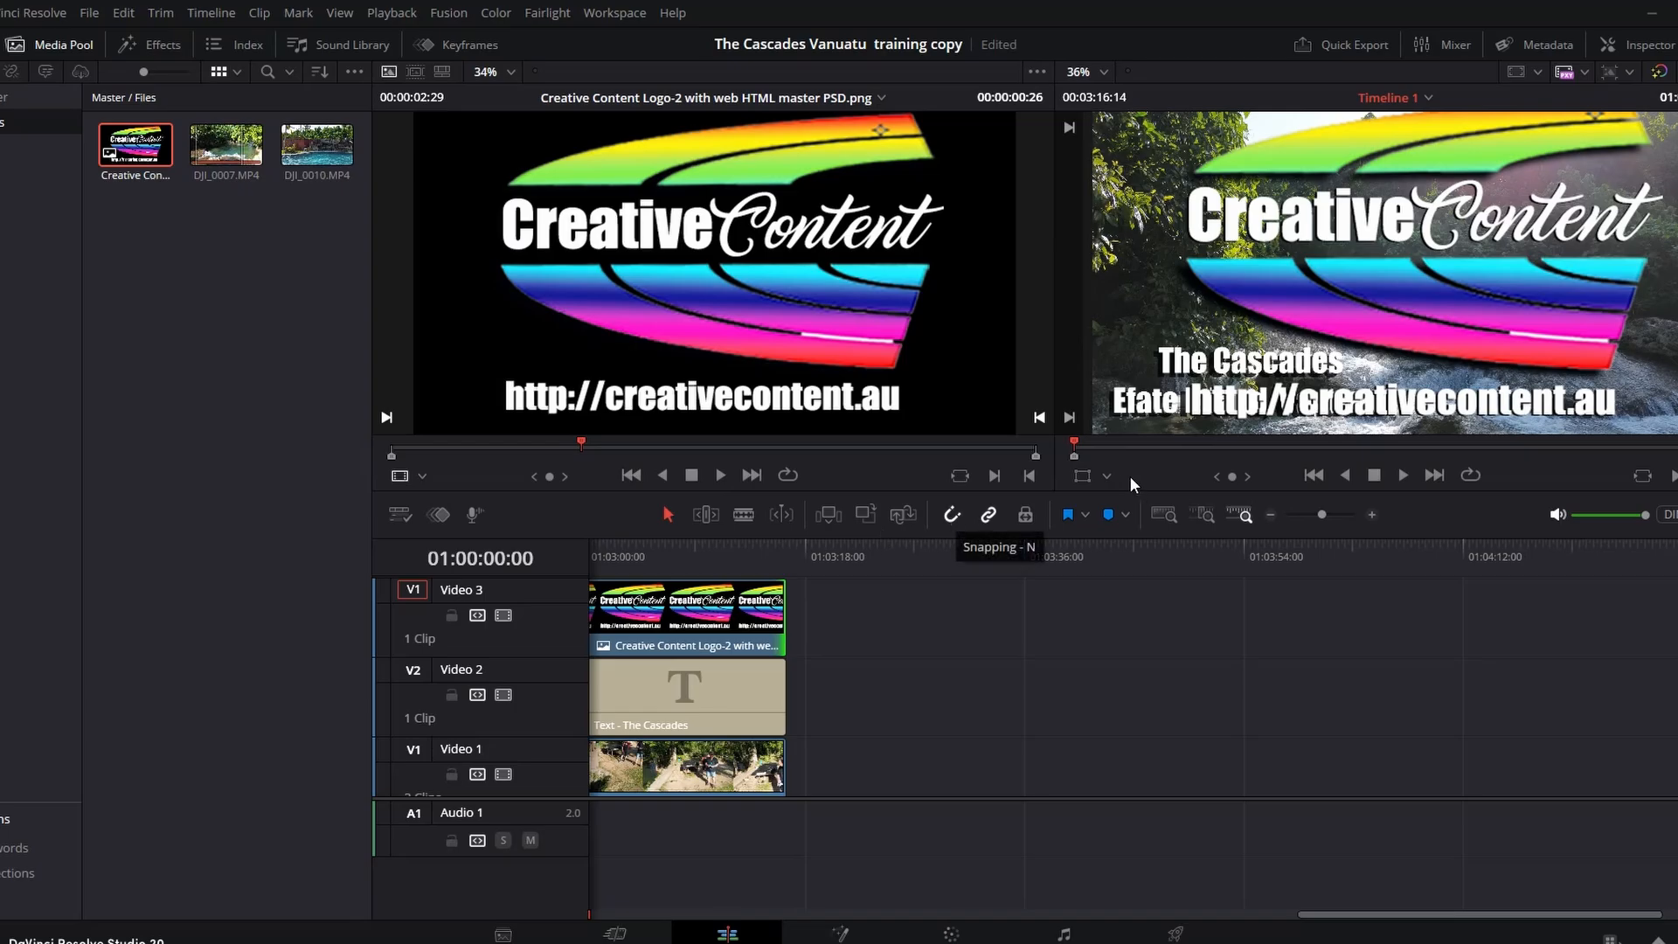
# Scale the logo to a zoom of 0.340 and move it to the upper-right corner of the video frame
pyautogui.click(1637, 45)
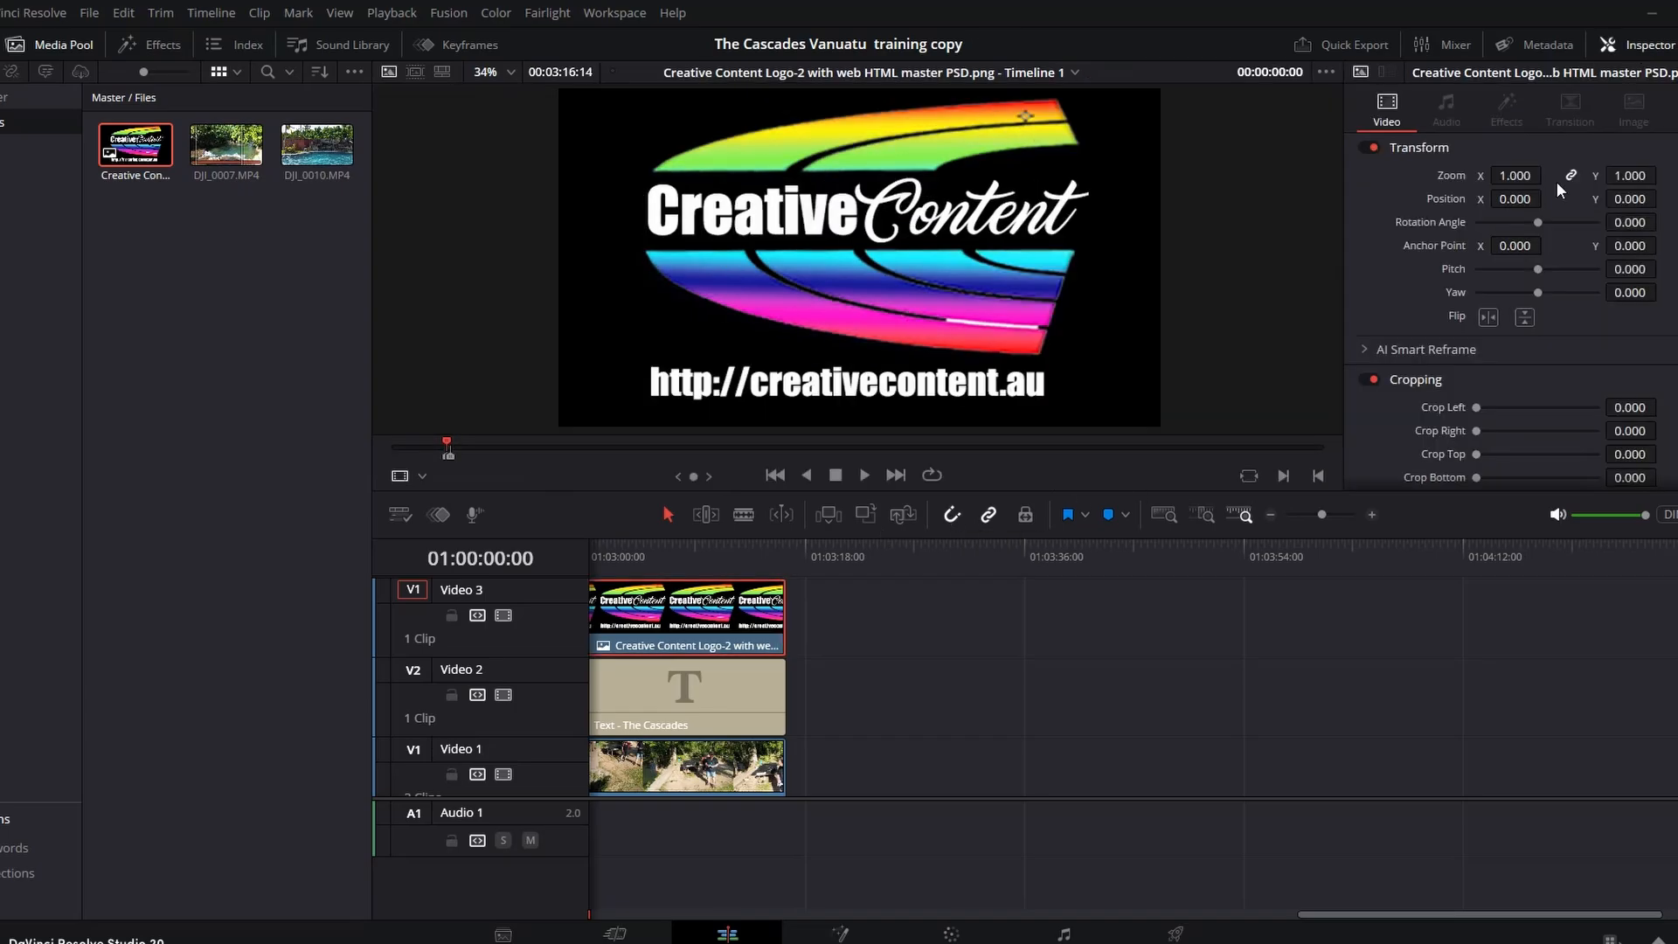
pyautogui.moveTo(1522, 176); pyautogui.dragTo(1475, 177)
pyautogui.click(665, 621)
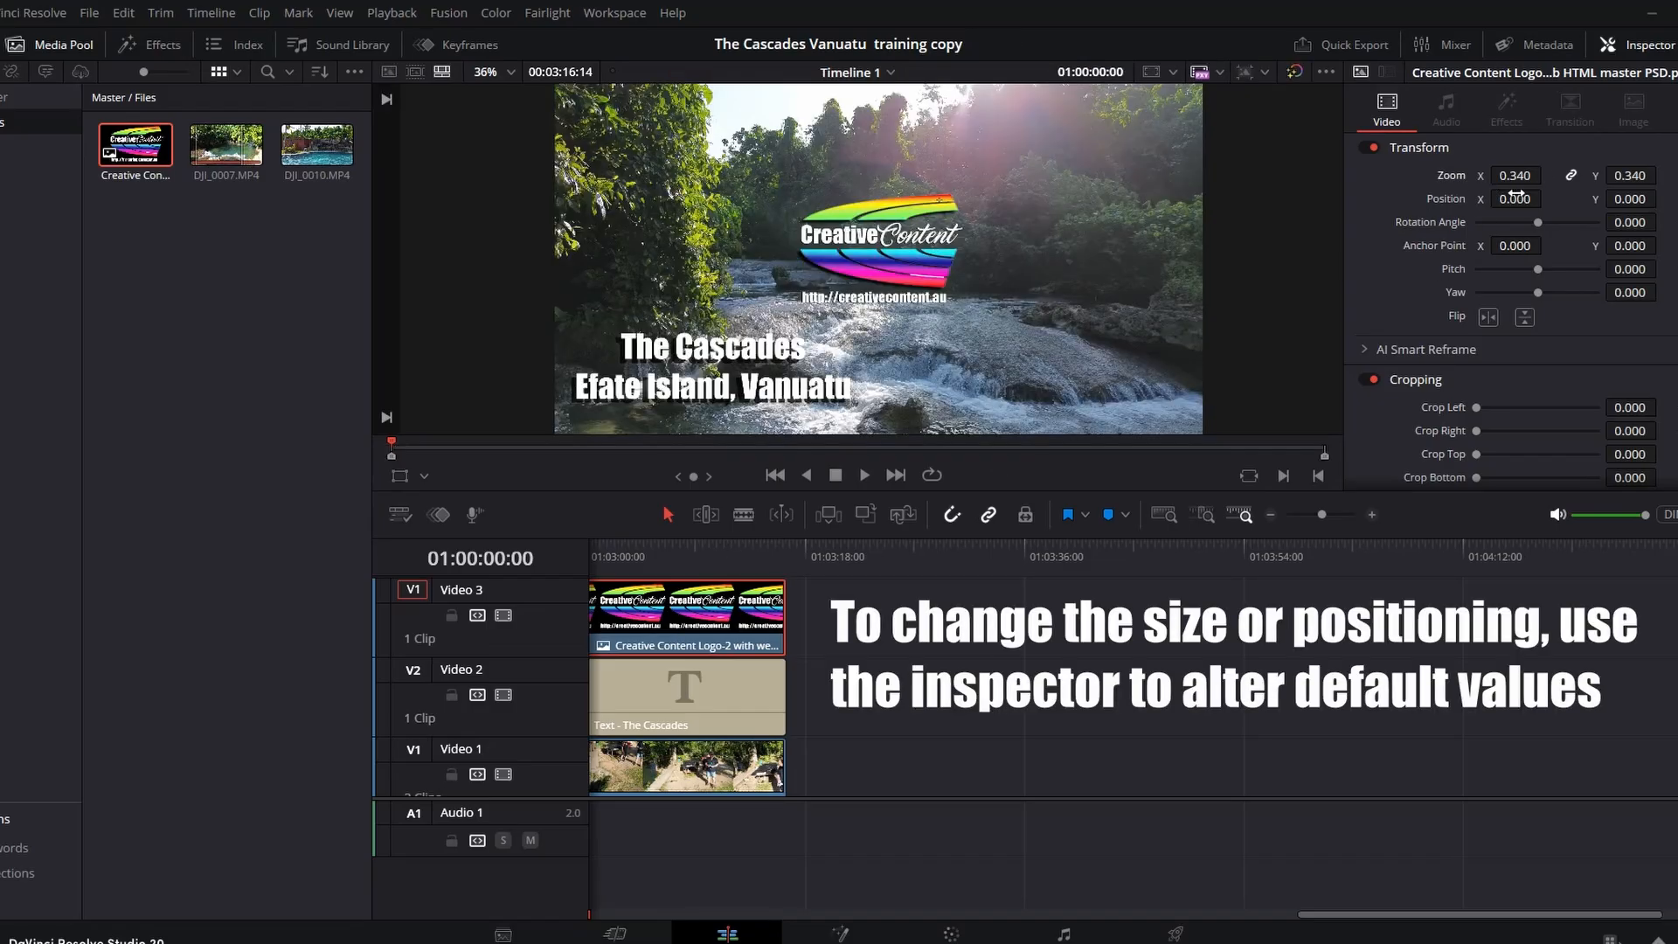
pyautogui.moveTo(1517, 196); pyautogui.dragTo(1662, 174)
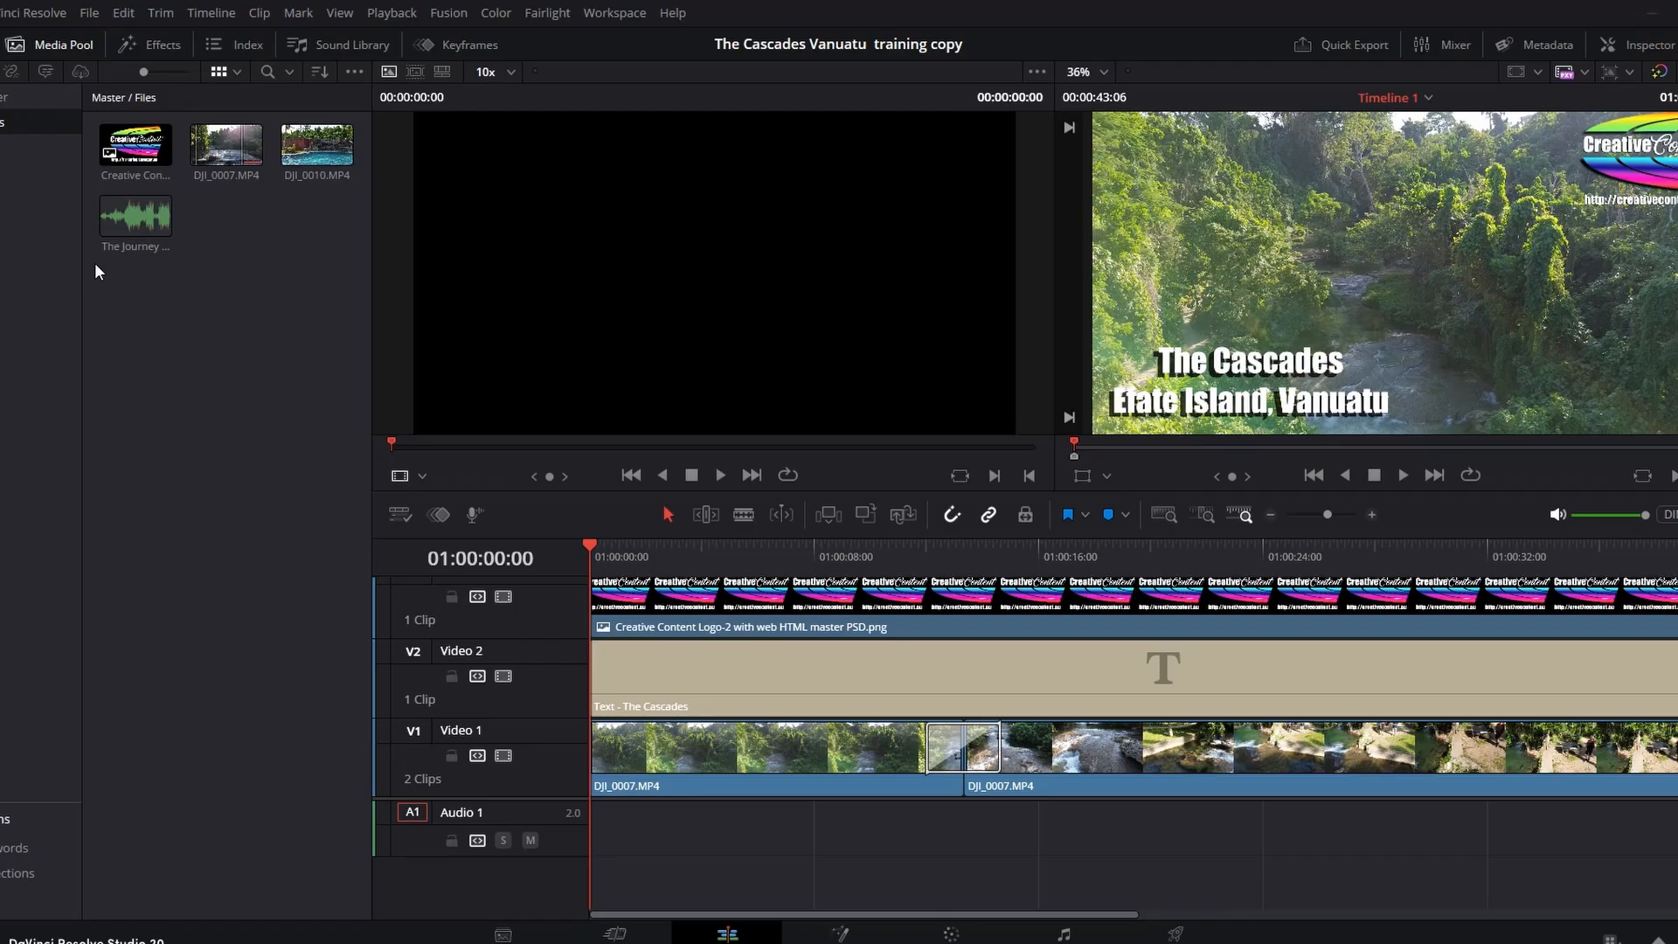
# Place the music file The Journey - Contemplate.wav on Audio 1 from the timeline start and raise its volume slightly
pyautogui.click(138, 213)
pyautogui.moveTo(138, 213); pyautogui.dragTo(154, 254)
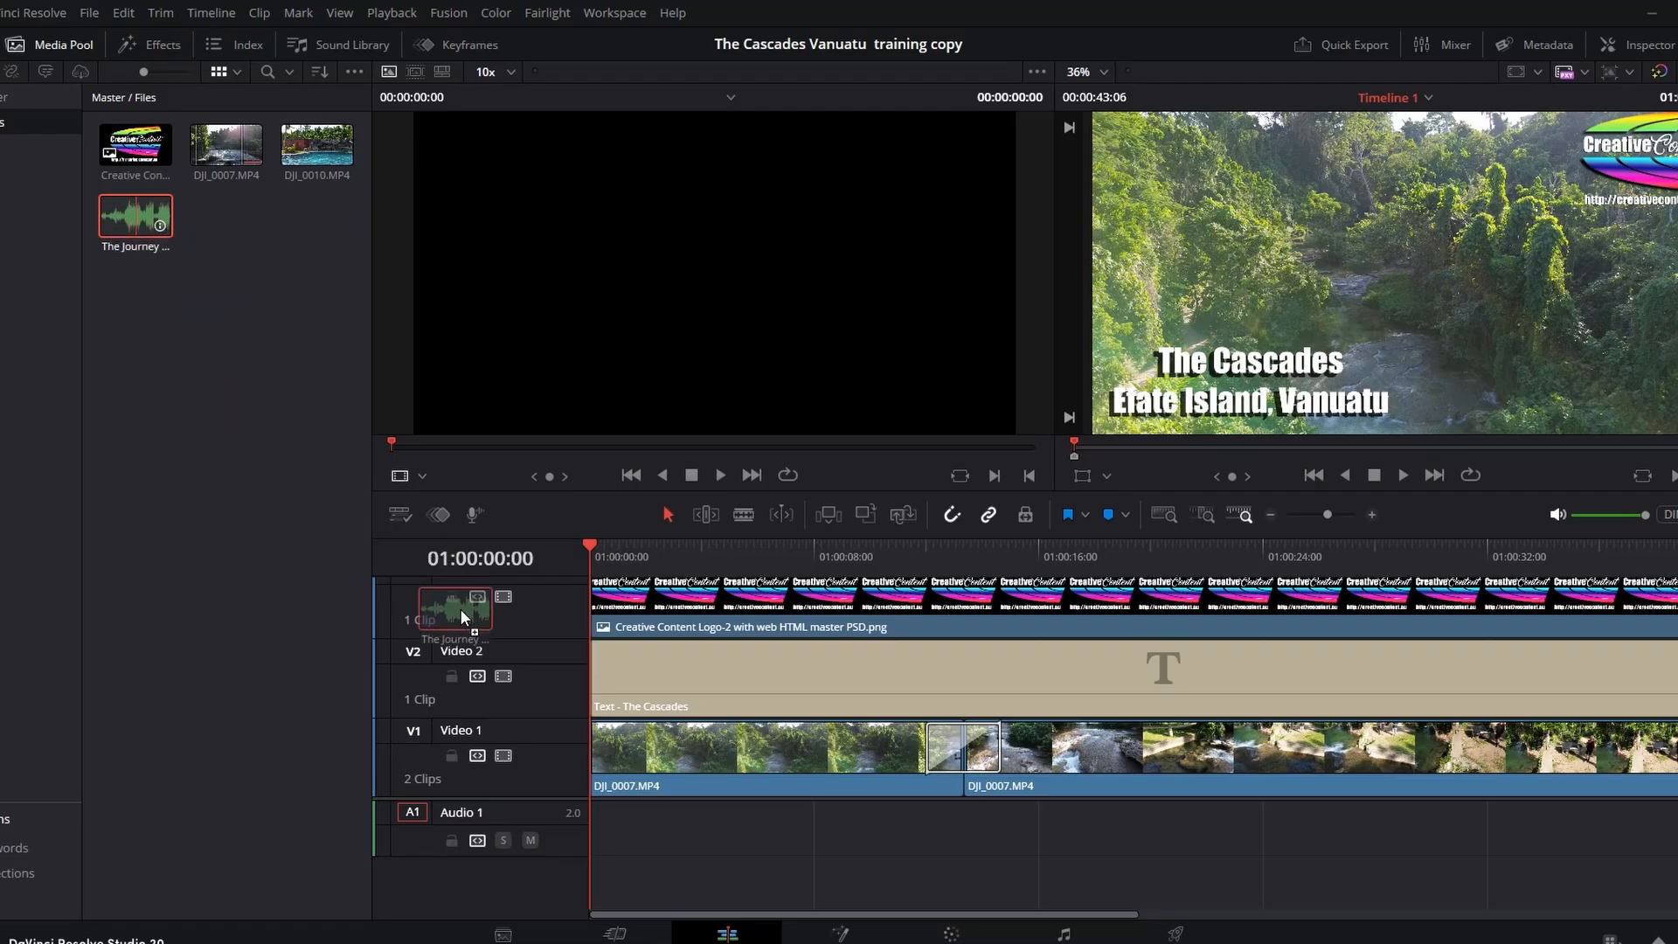
pyautogui.moveTo(537, 736); pyautogui.dragTo(575, 836)
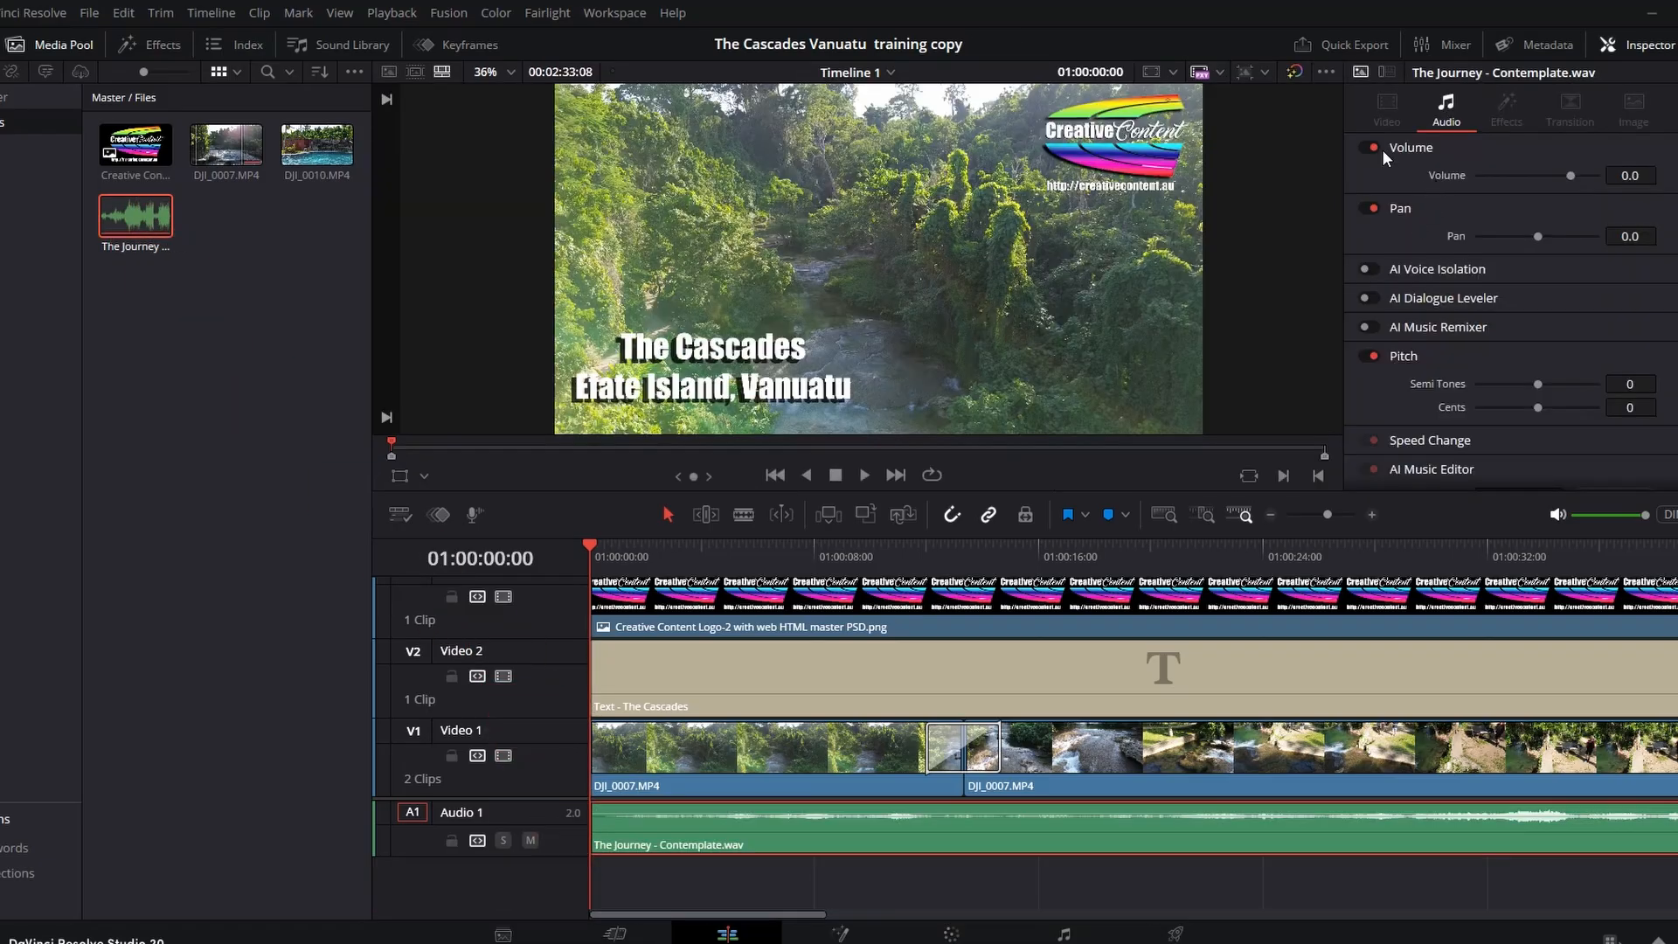
pyautogui.moveTo(1570, 173)
pyautogui.mouseDown()
pyautogui.moveTo(1529, 176)
pyautogui.moveTo(1575, 180)
pyautogui.mouseUp()
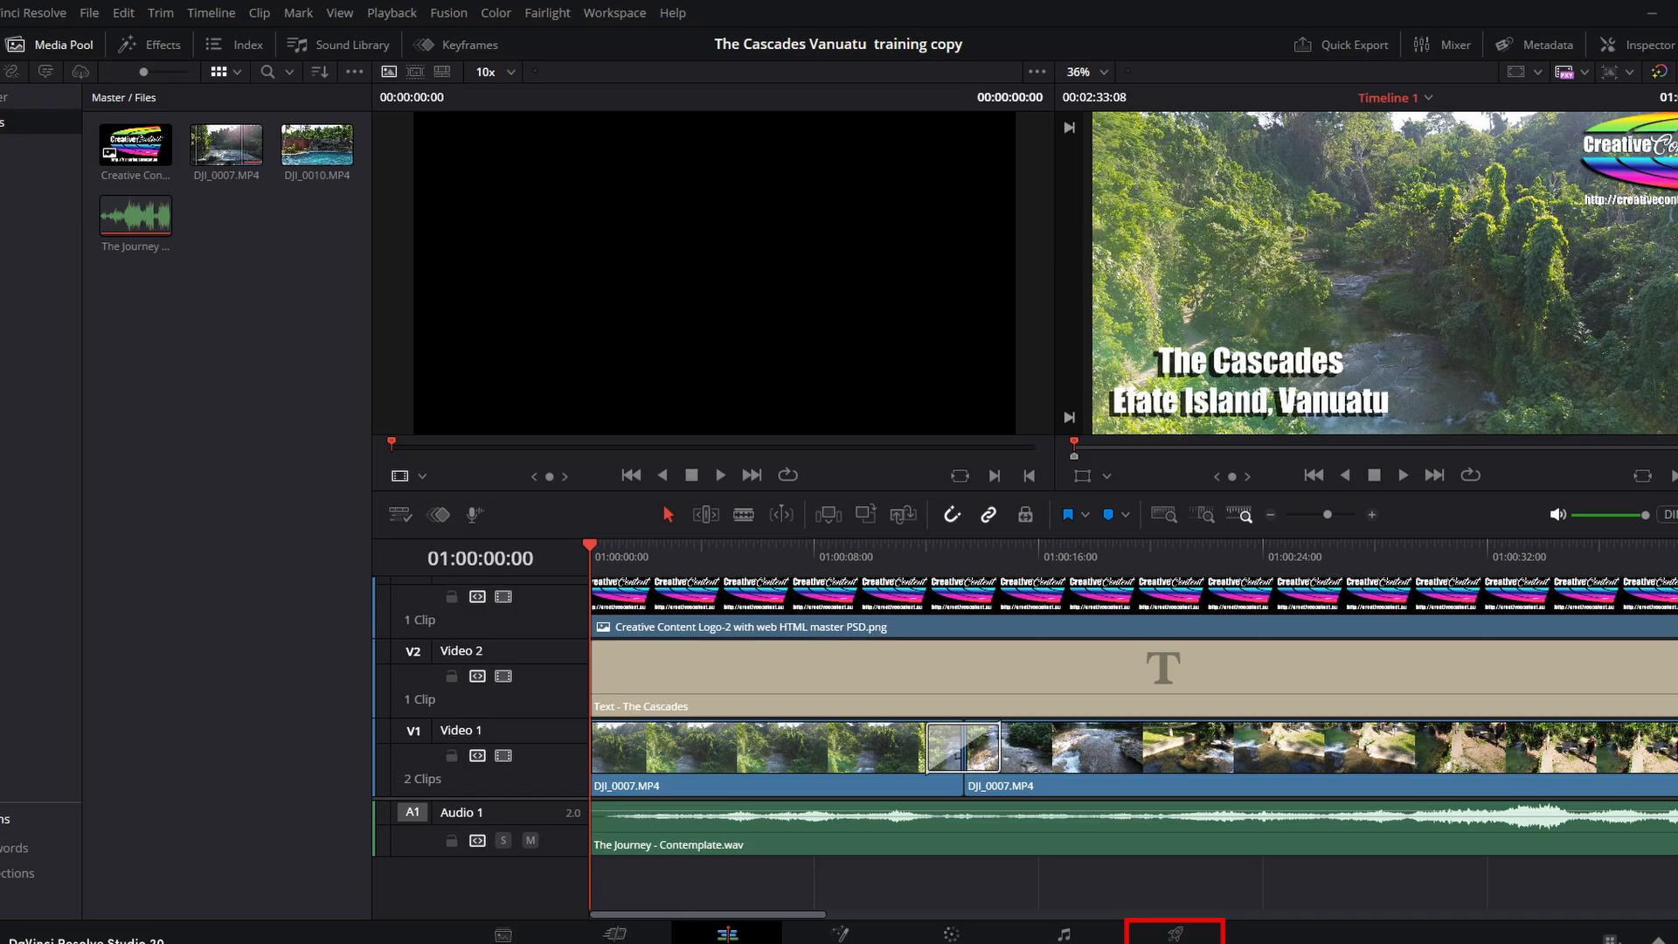
# Name the render output file "Drone flight 1" in the delivery settings, using the F:\My Videos 2020\VANUATU location
pyautogui.click(1175, 933)
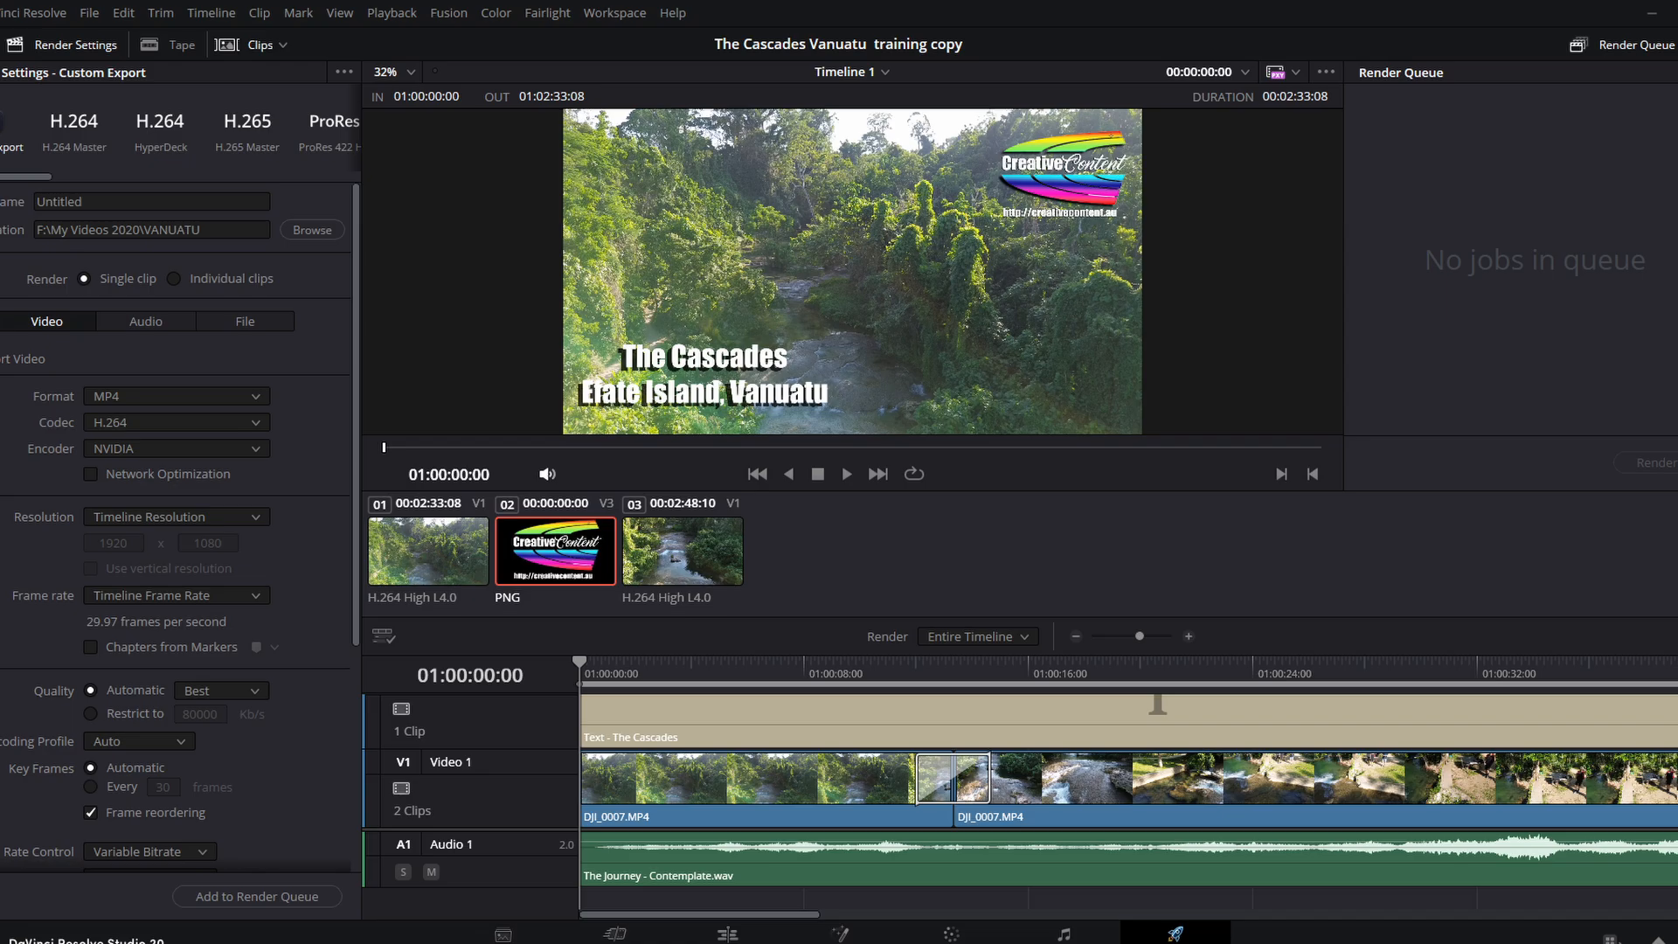
pyautogui.click(100, 200)
pyautogui.write('D')
pyautogui.press('BackSpace')
pyautogui.press('BackSpace')
pyautogui.press('BackSpace')
pyautogui.press('BackSpace')
pyautogui.press('BackSpace')
pyautogui.press('BackSpace')
pyautogui.press('BackSpace')
pyautogui.press('BackSpace')
pyautogui.press('BackSpace')
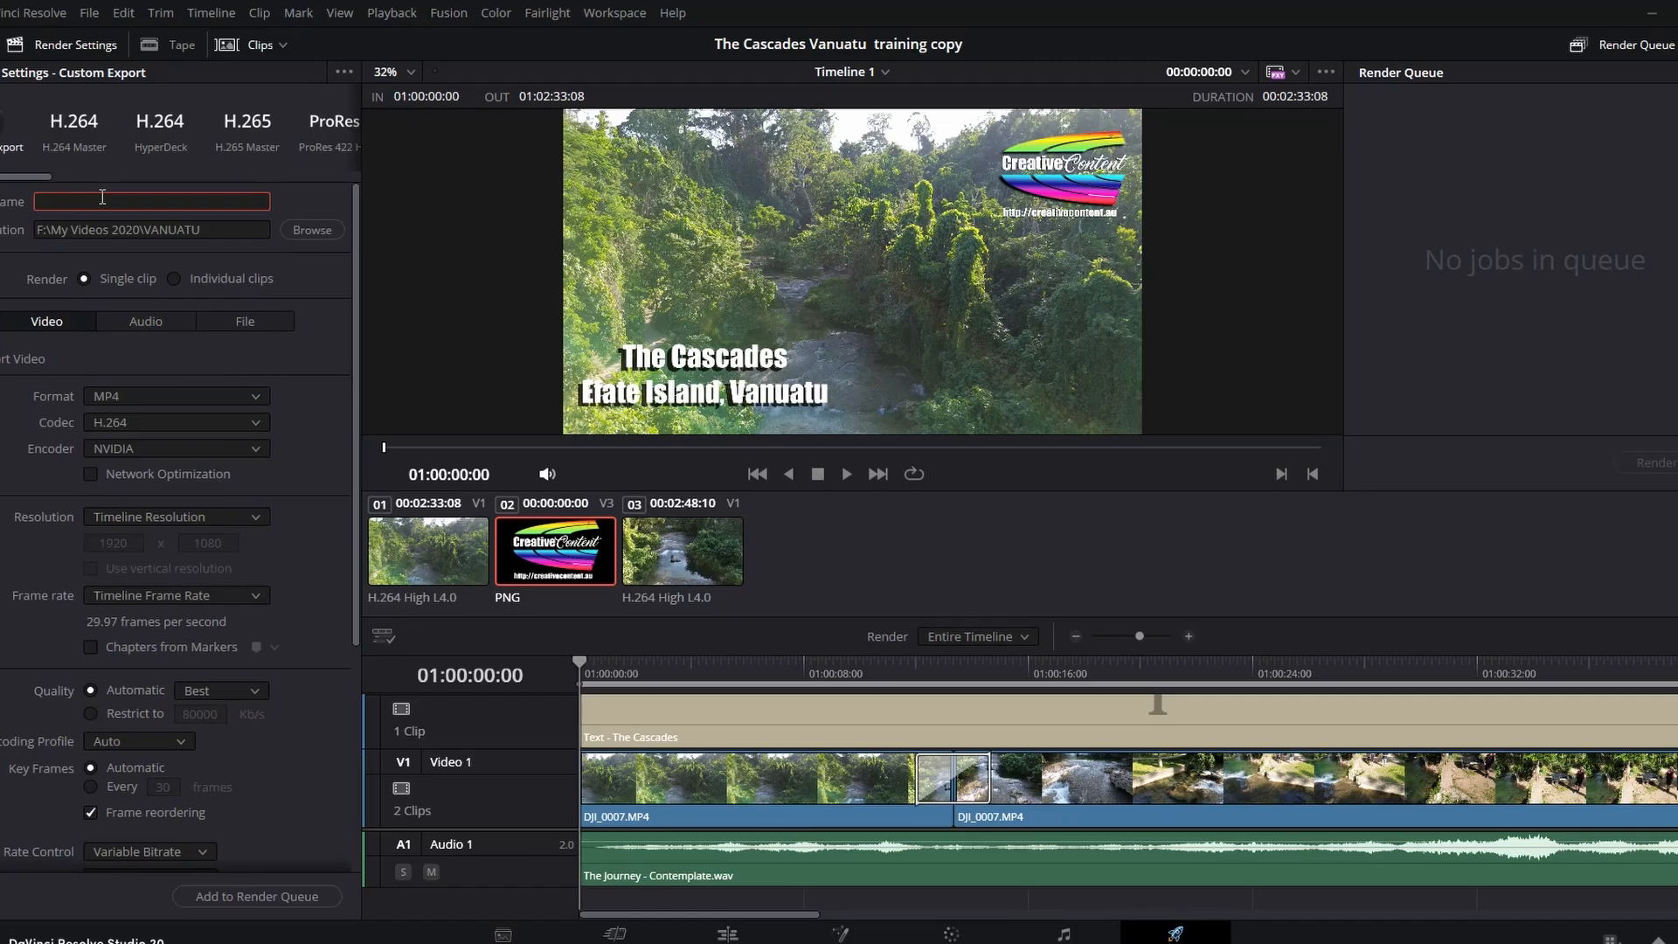
pyautogui.write('Drone flight 1')
pyautogui.click(215, 225)
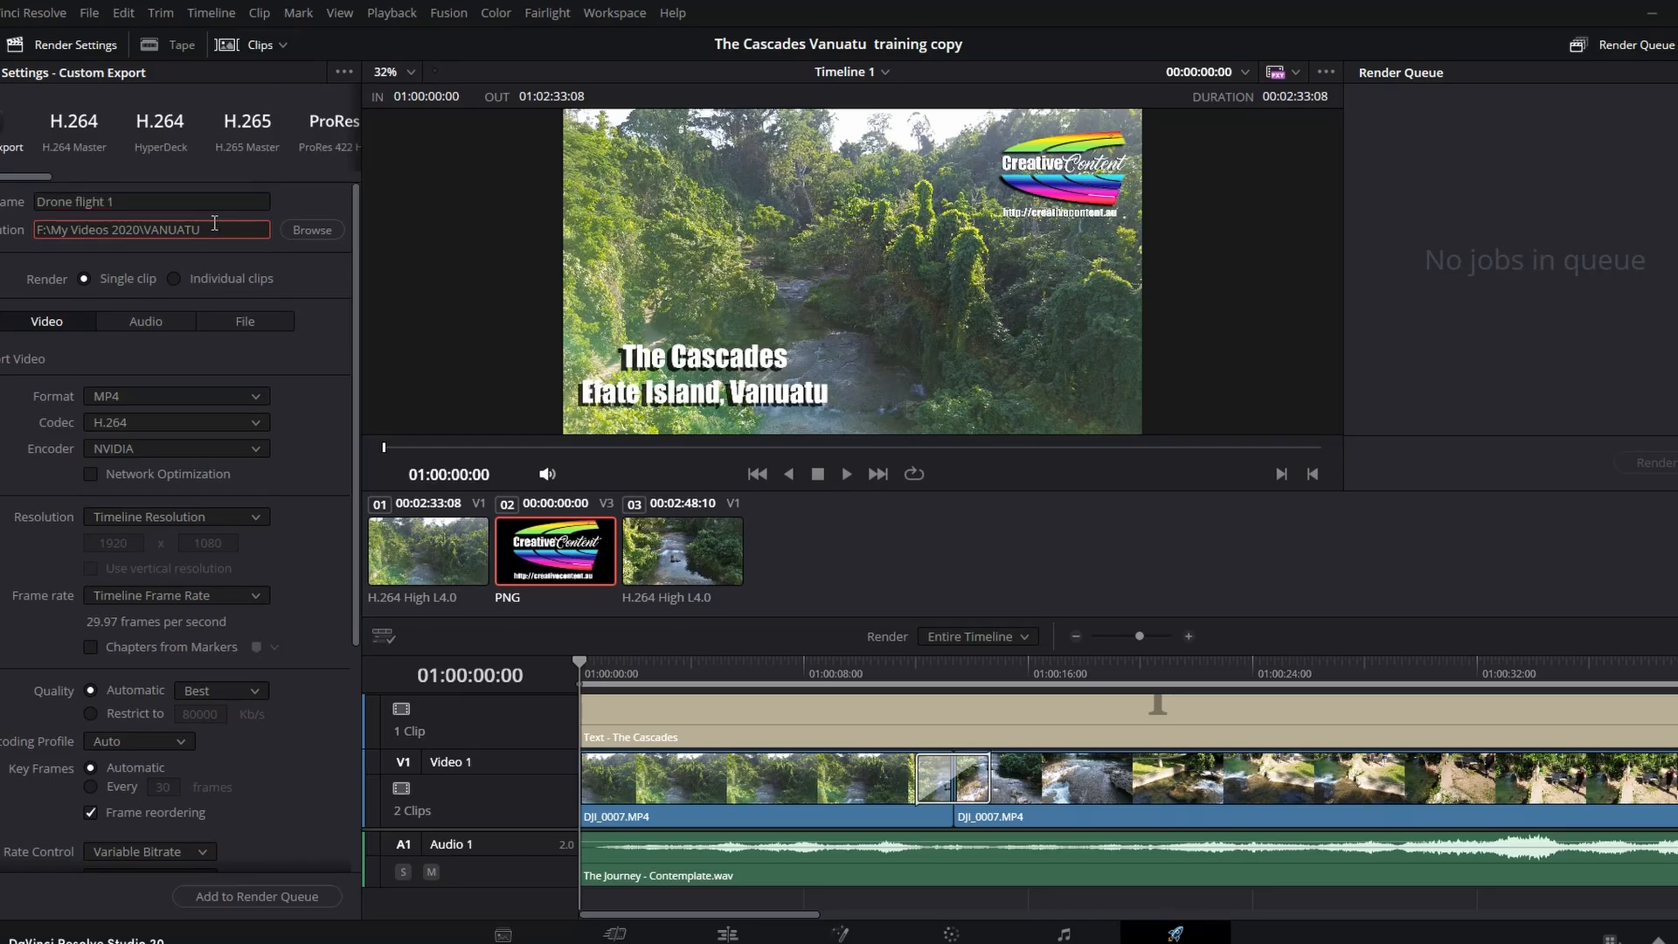
# Choose MP4 as the export format and Entire Timeline as the render range
pyautogui.click(138, 396)
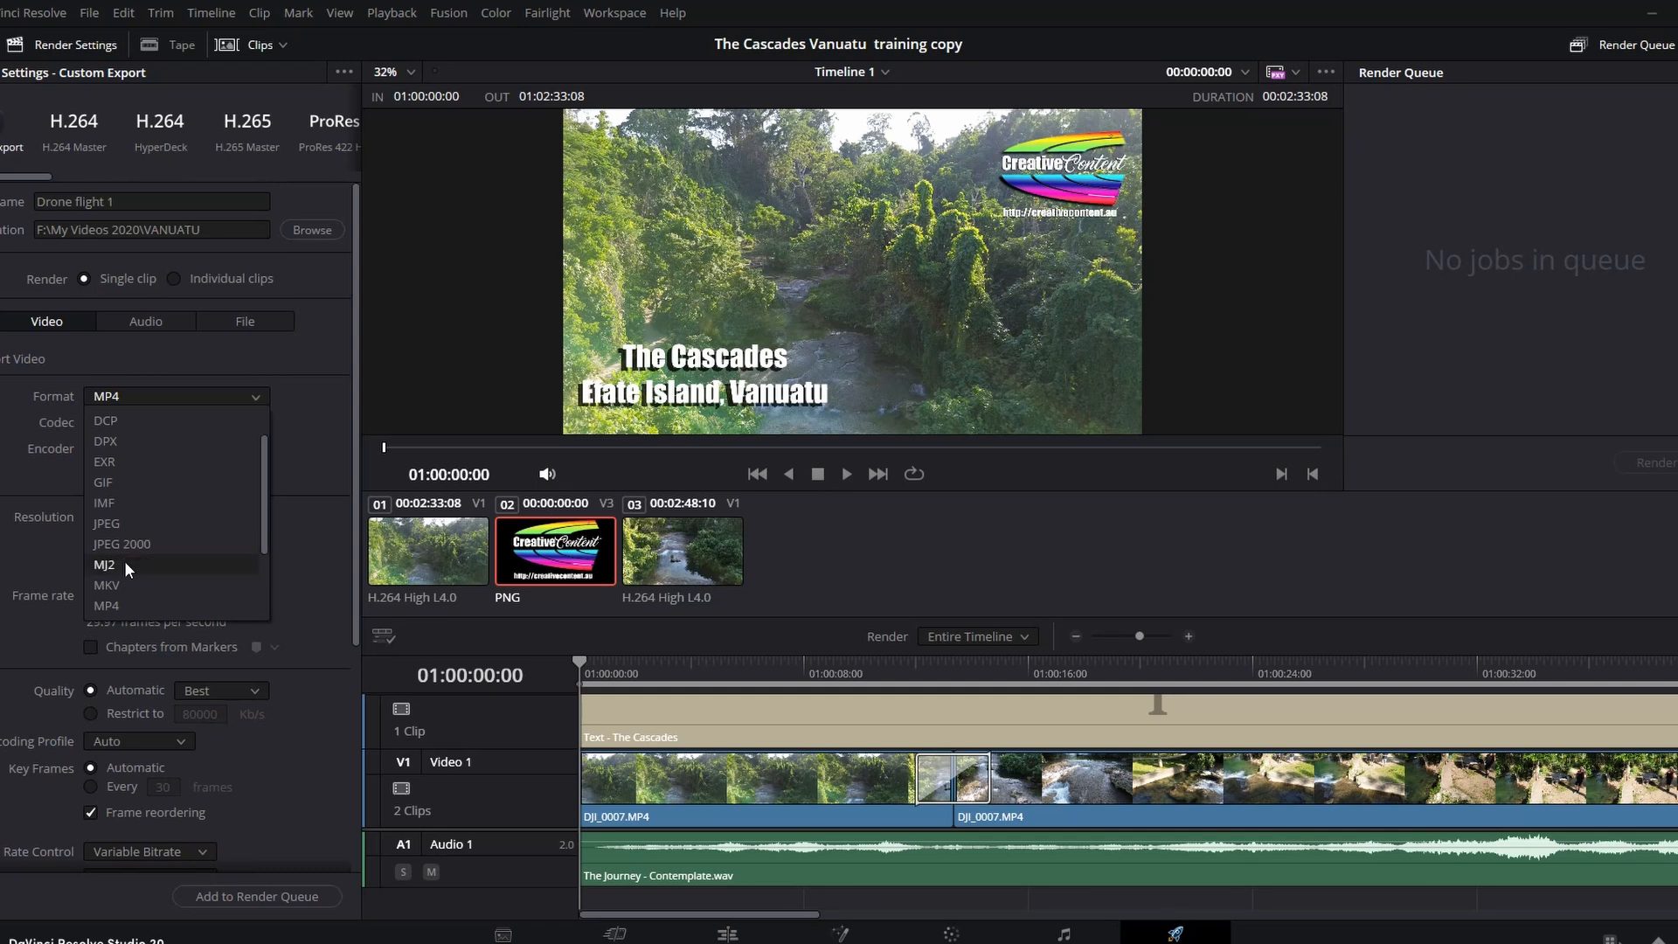
pyautogui.click(128, 607)
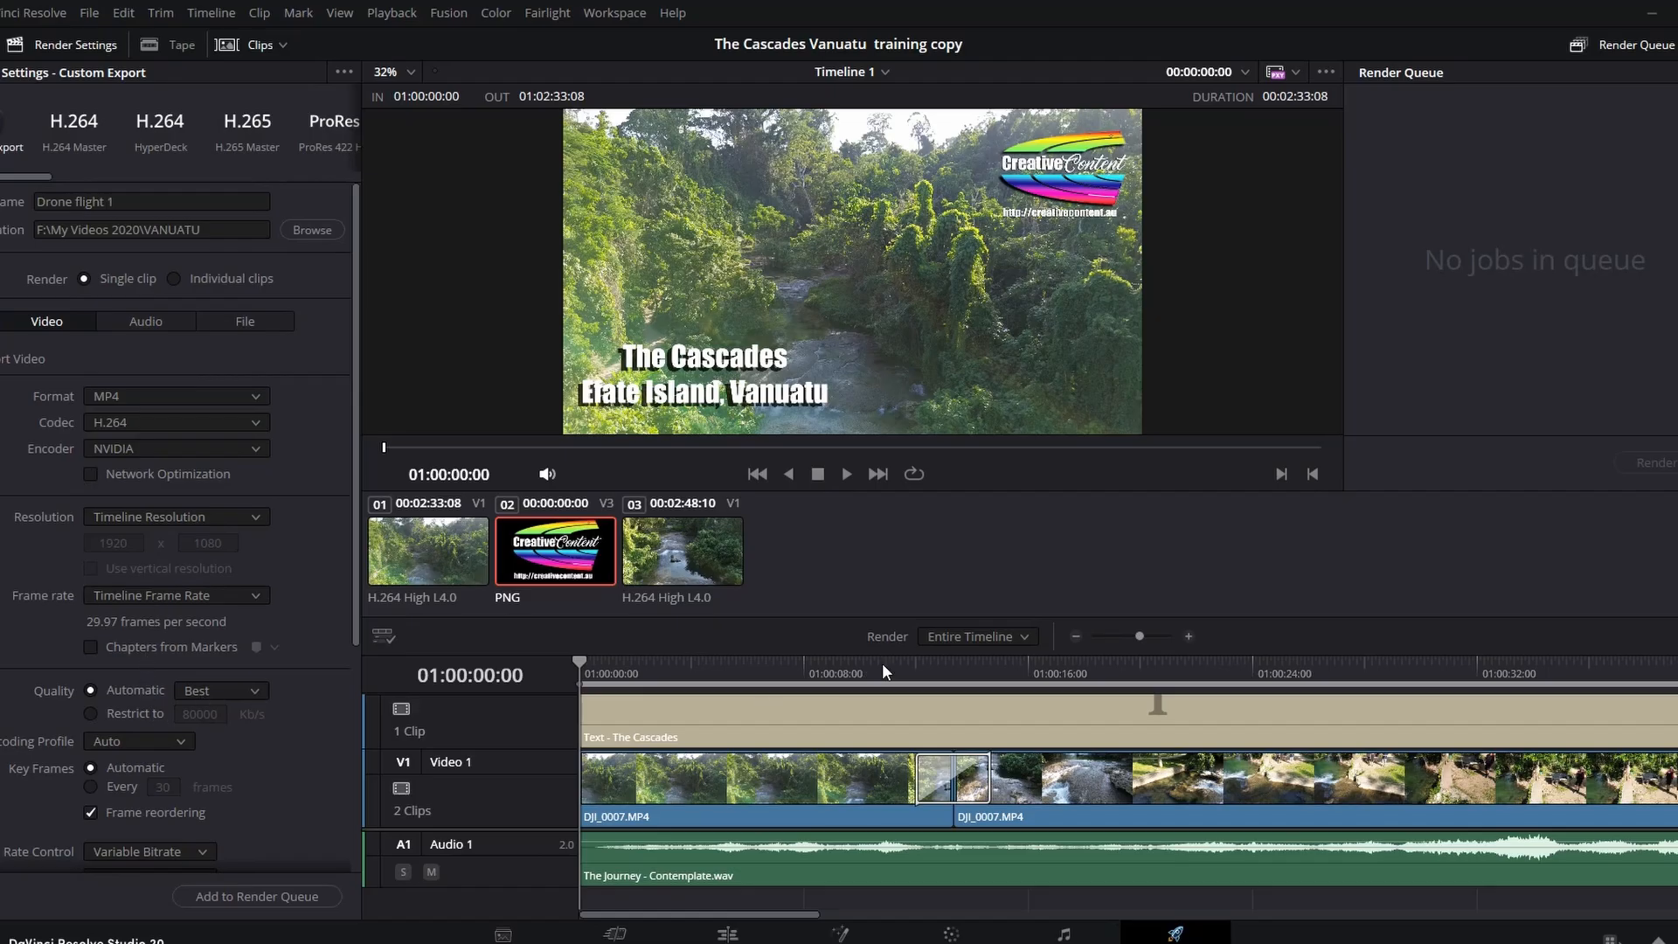
pyautogui.click(957, 639)
pyautogui.click(953, 662)
# Add the export job to the render queue and start rendering it
pyautogui.click(281, 893)
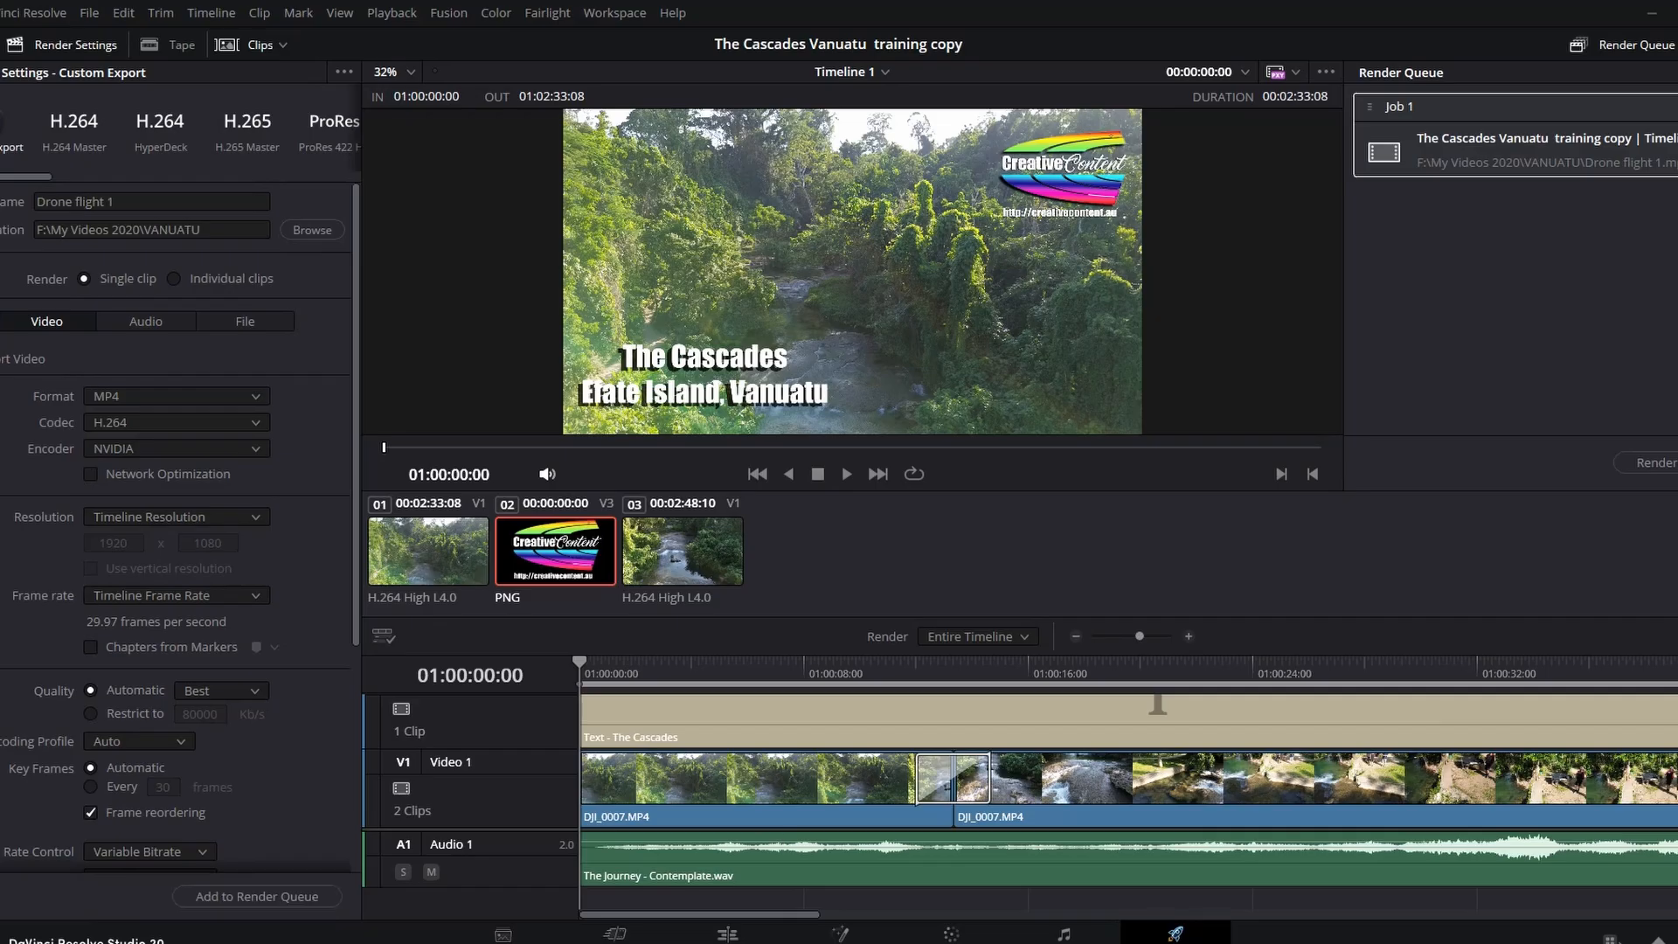
pyautogui.click(1659, 464)
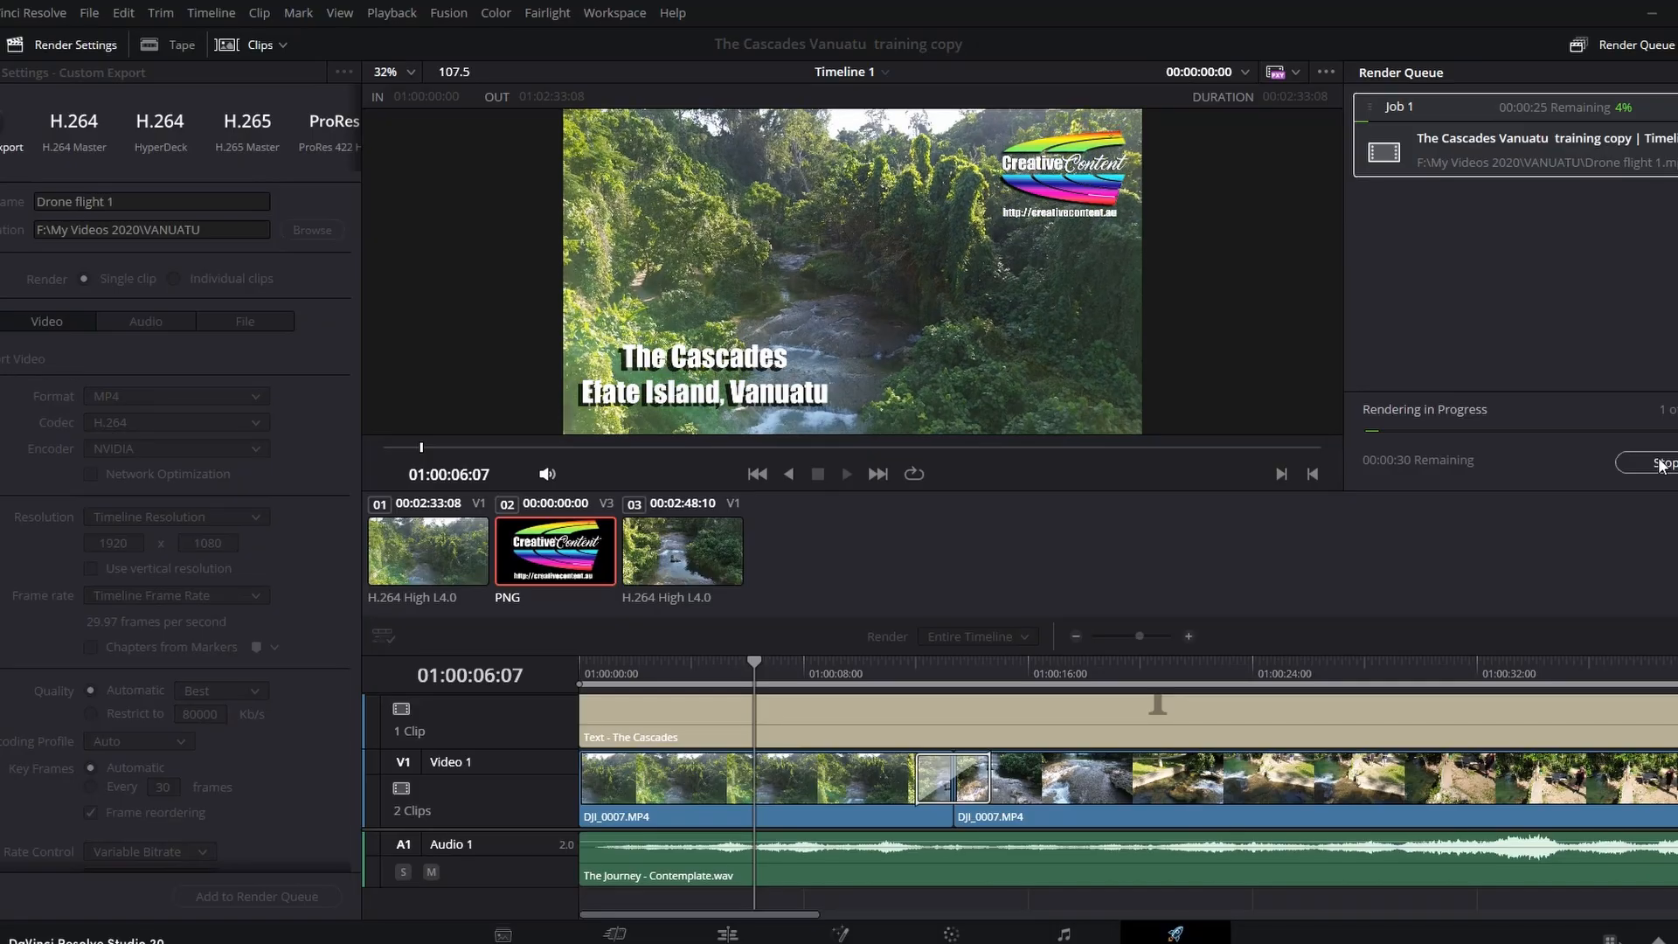